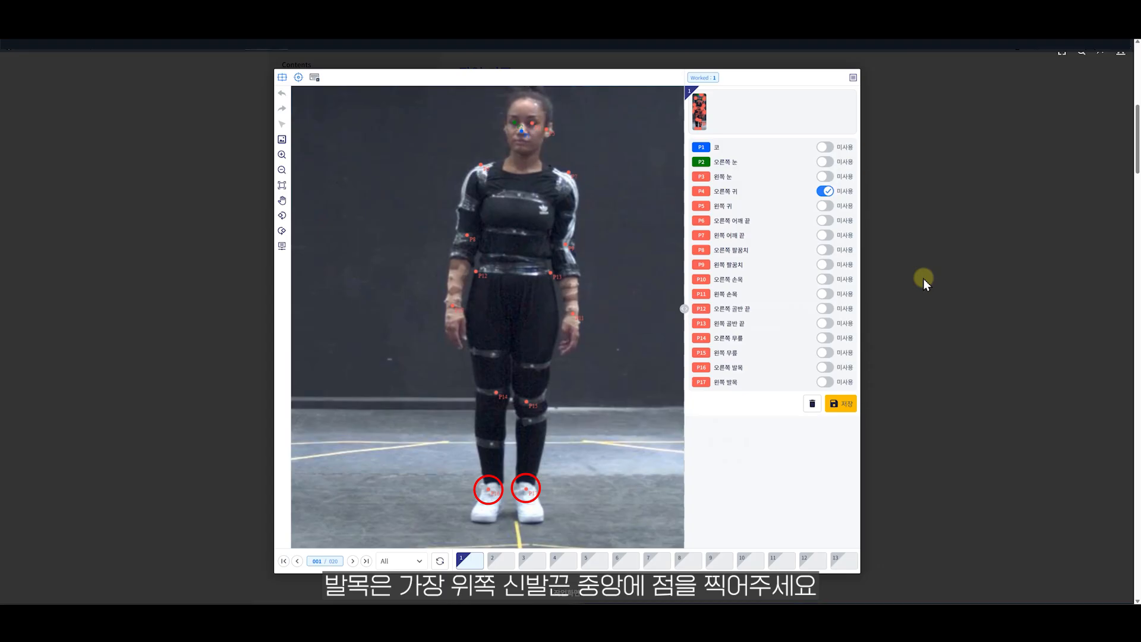
Review the keypoint criteria in the work guide, including elbow placement, ankle placement and when to use the 미사용 (unused) option.
left_click(922, 278)
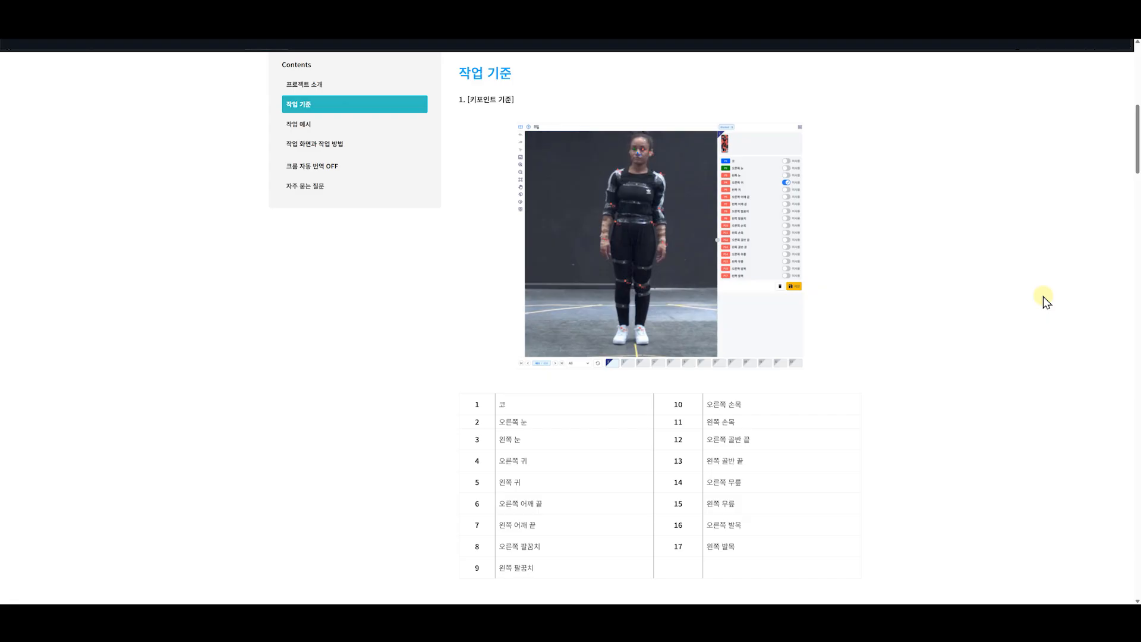
left_click_drag(1134, 168, 1130, 252)
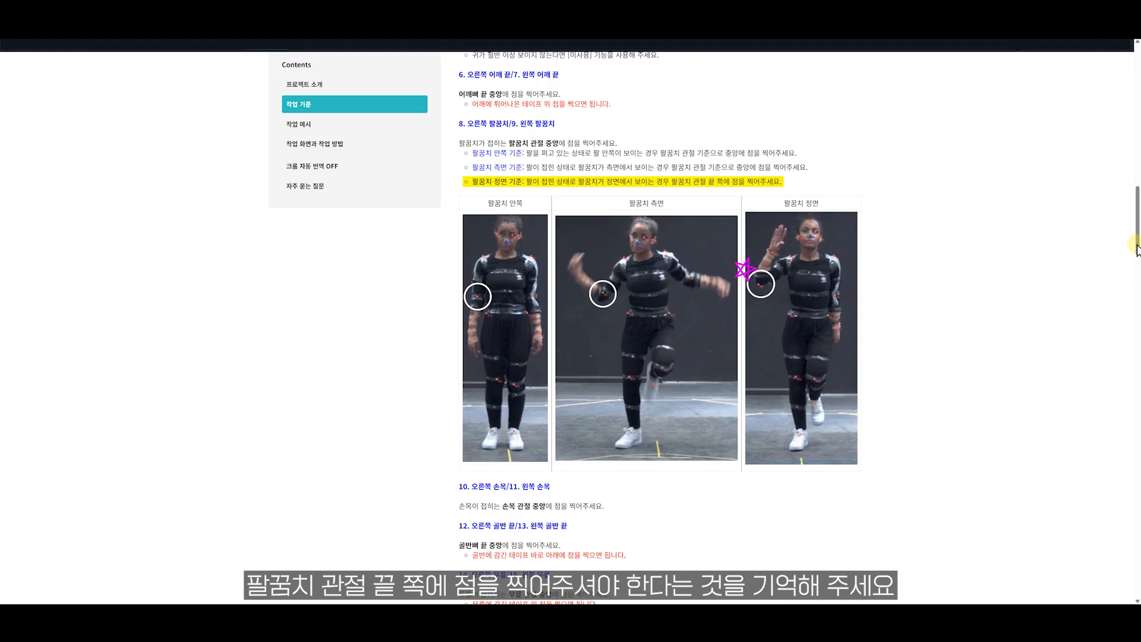
left_click_drag(1136, 248, 1125, 343)
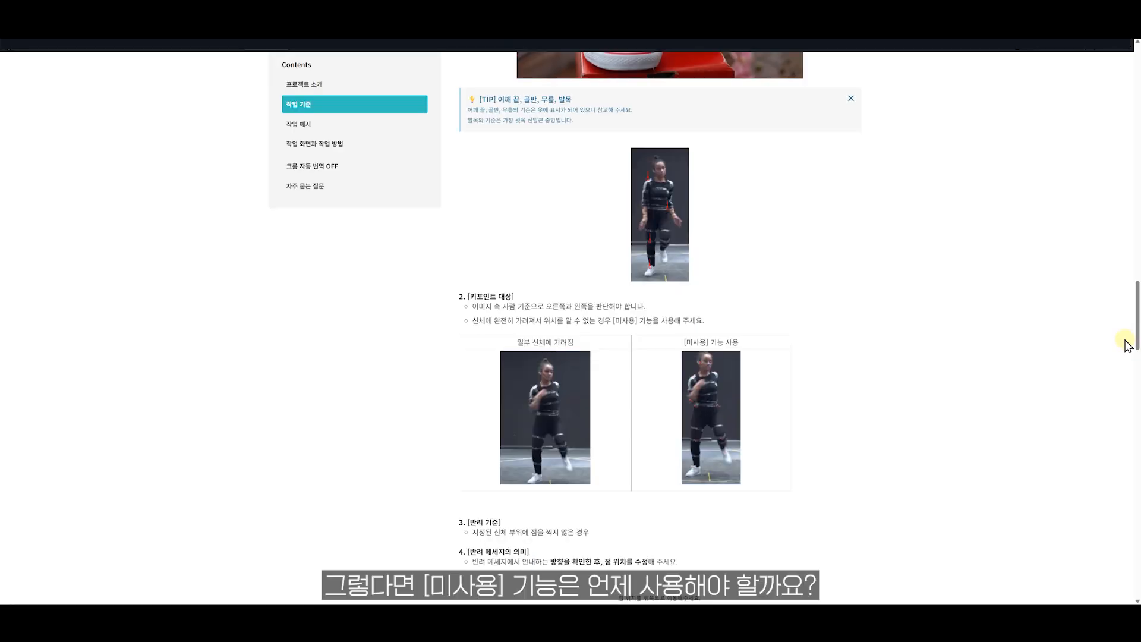
left_click(738, 436)
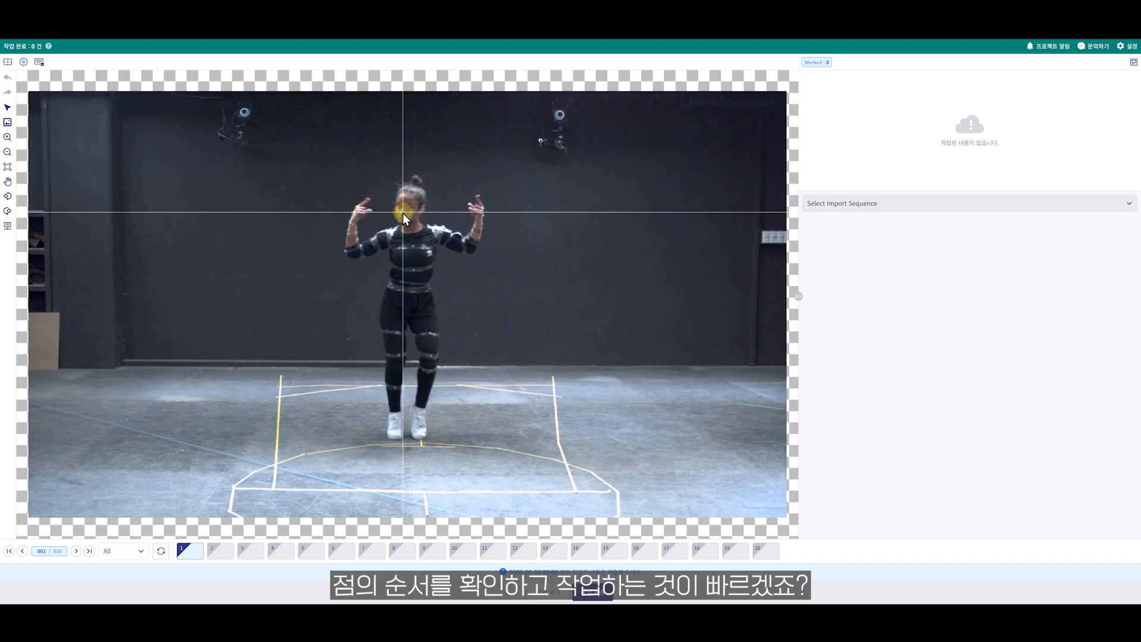
Place the first three keypoints on the dancer's face in frame 1: nose (P1), right eye center (P2) and left eye center (P3).
scroll(403, 213, "up", 5)
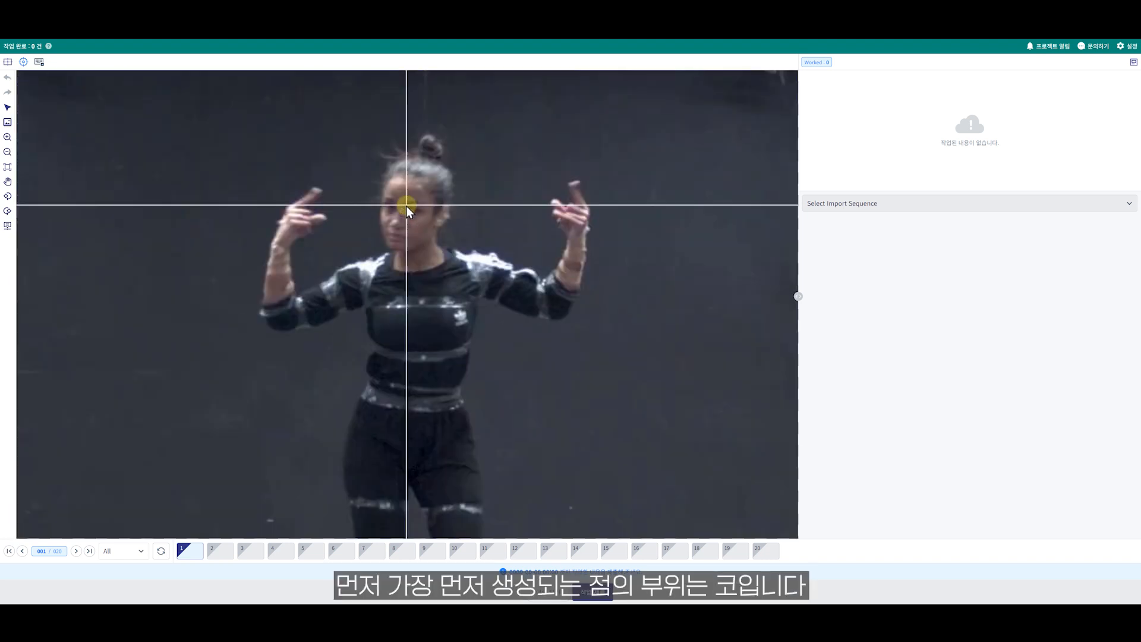
left_click(383, 248)
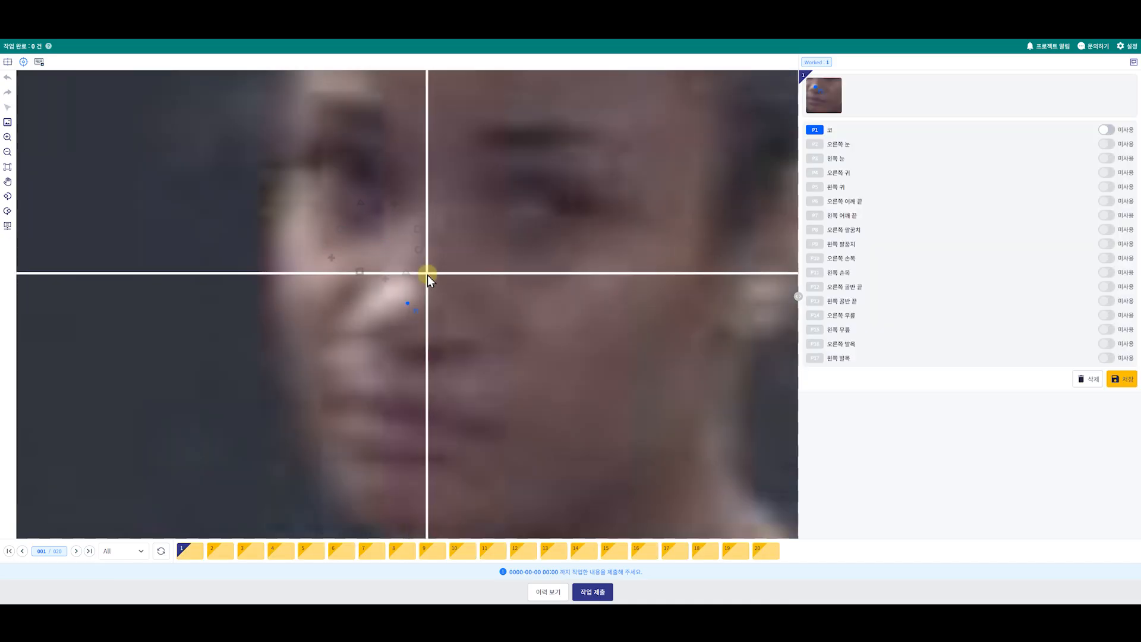
scroll(428, 283, "down", 5)
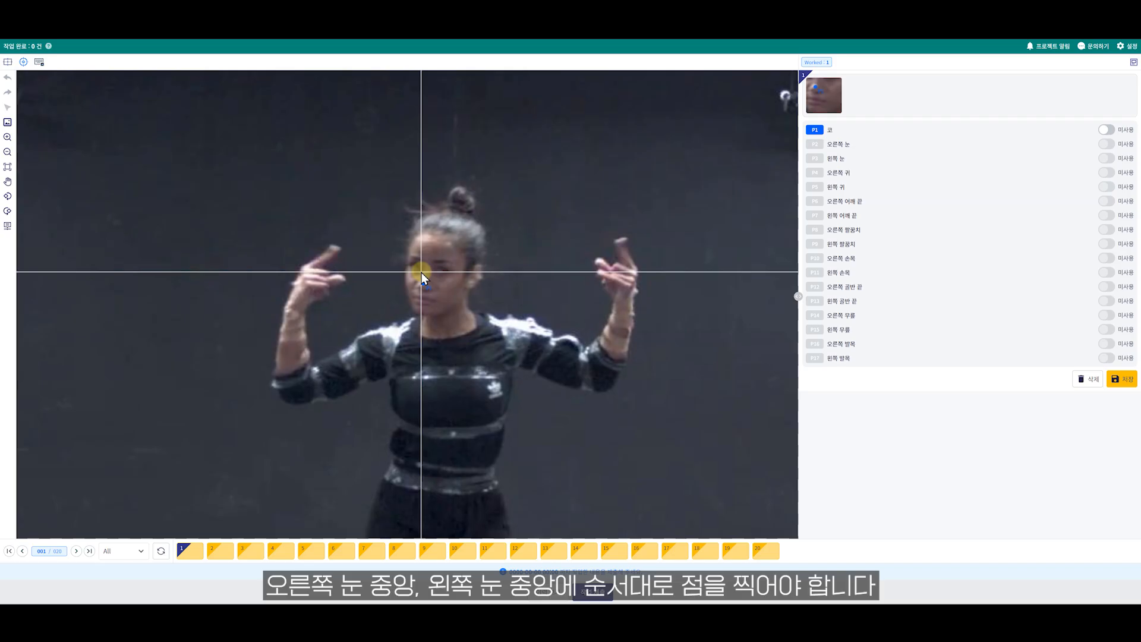
left_click(416, 267)
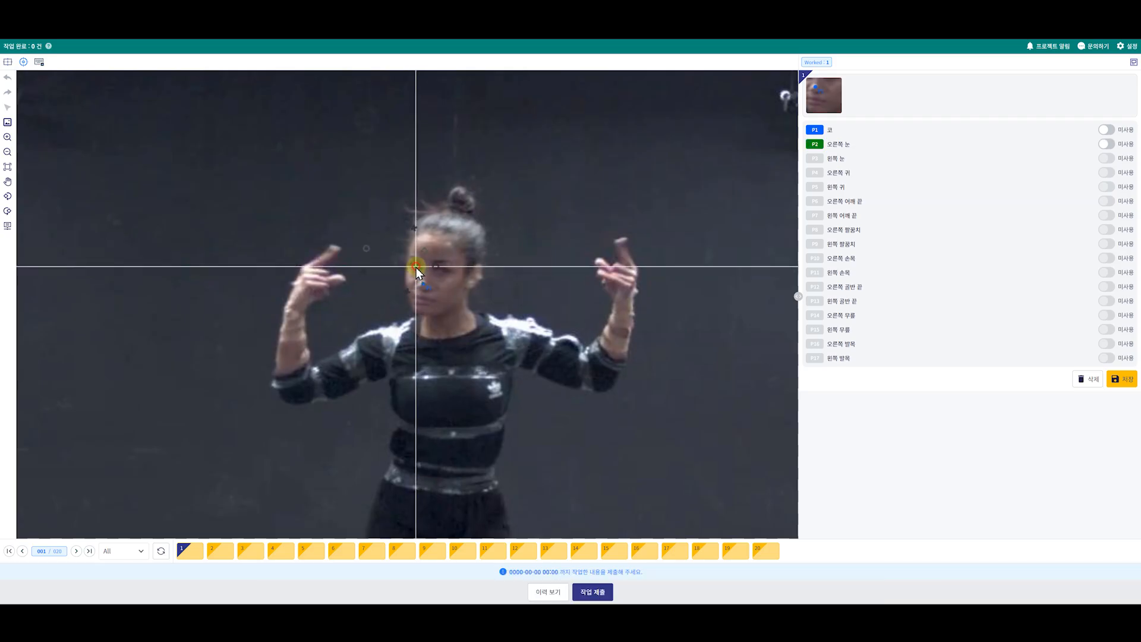
scroll(416, 268, "up", 2)
scroll(430, 273, "up", 1)
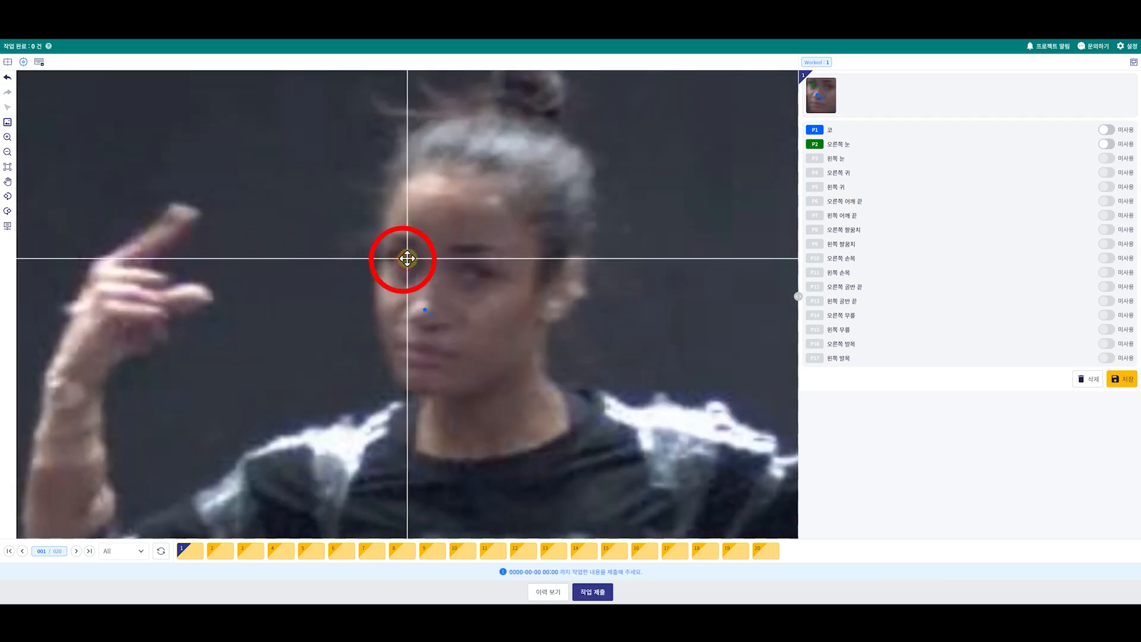
left_click(476, 271)
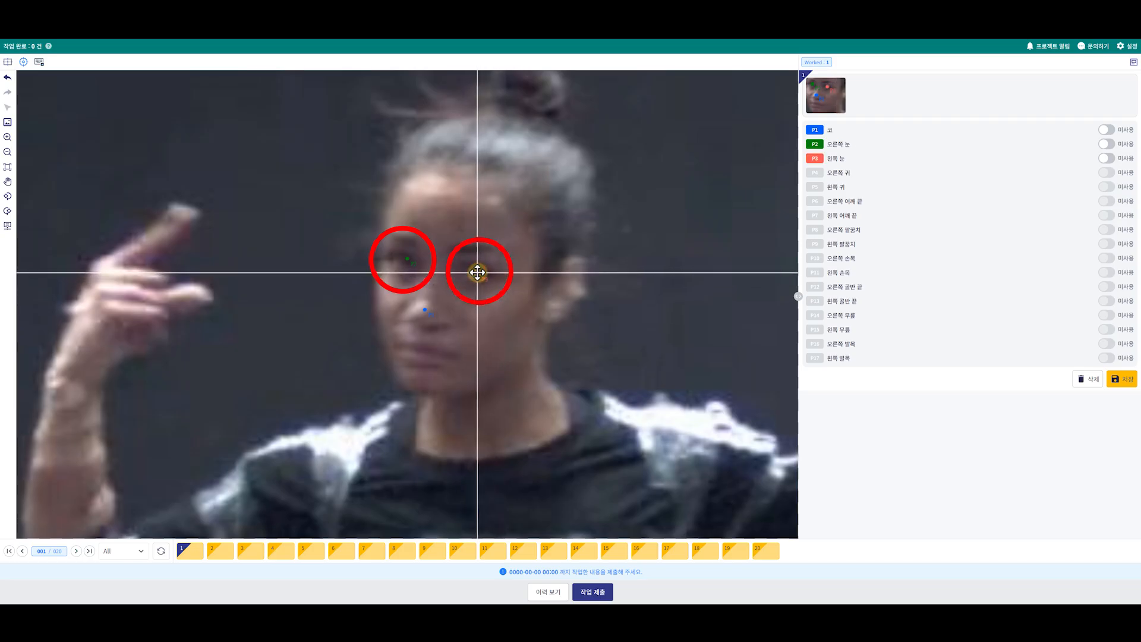
Place the right ear point (P4) and mark it as 미사용 (unused), and place the left ear point (P5).
scroll(509, 294, "down", 2)
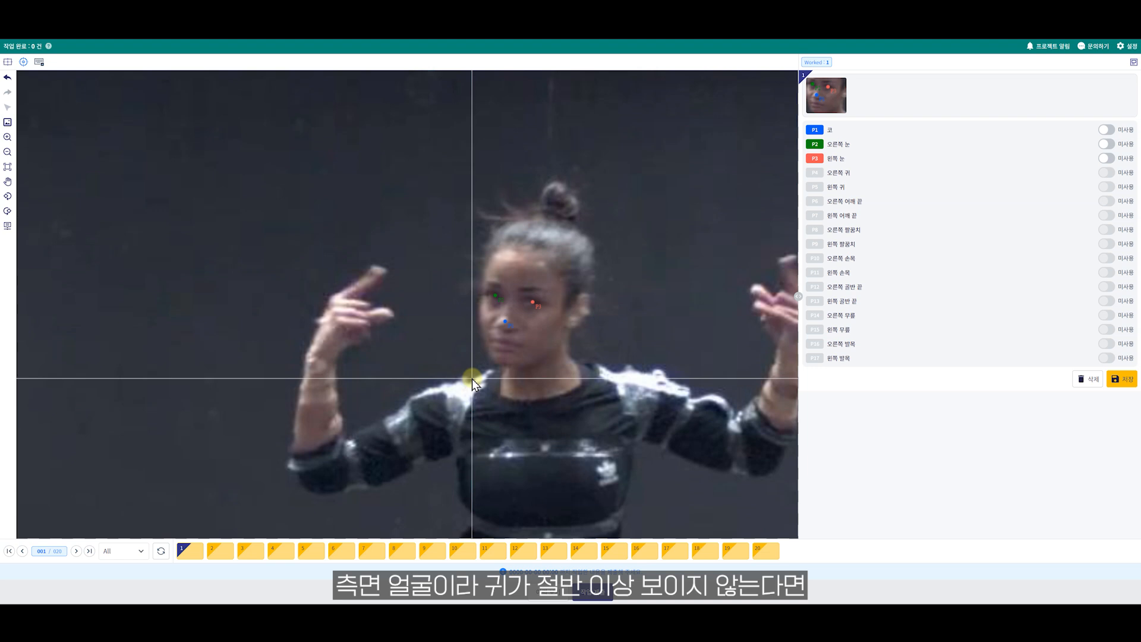
left_click(478, 300)
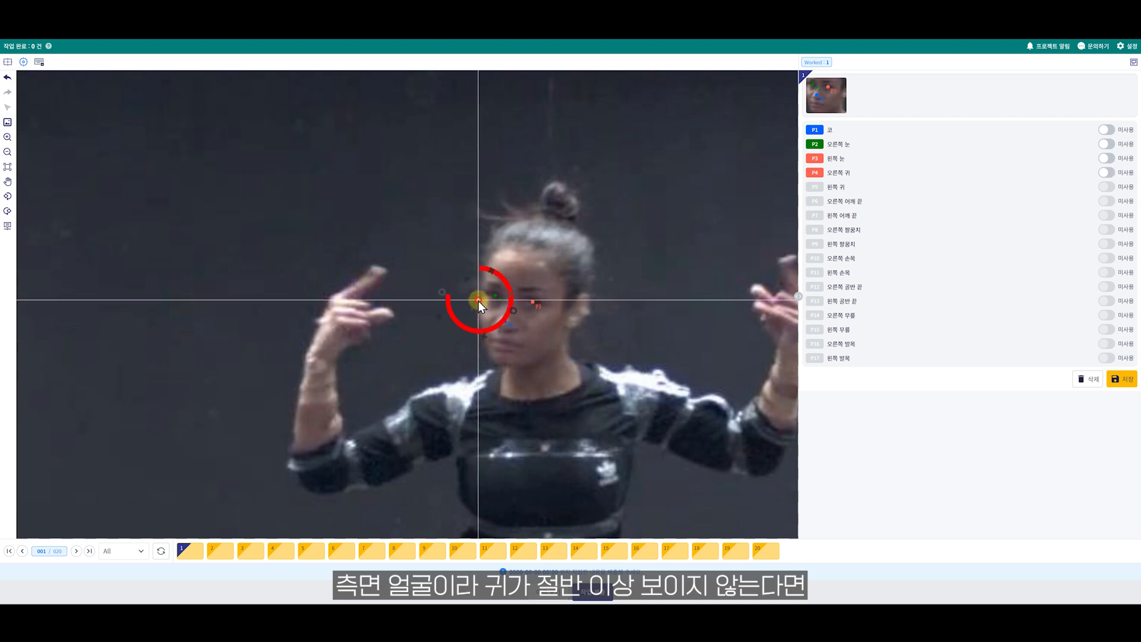
left_click(1106, 172)
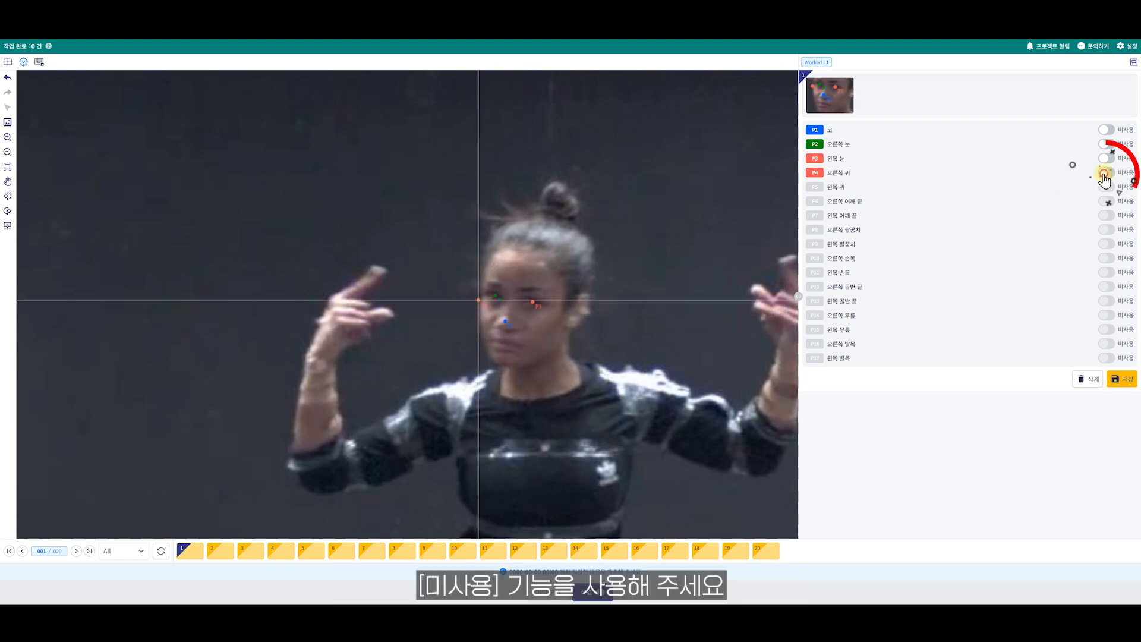
left_click(568, 311)
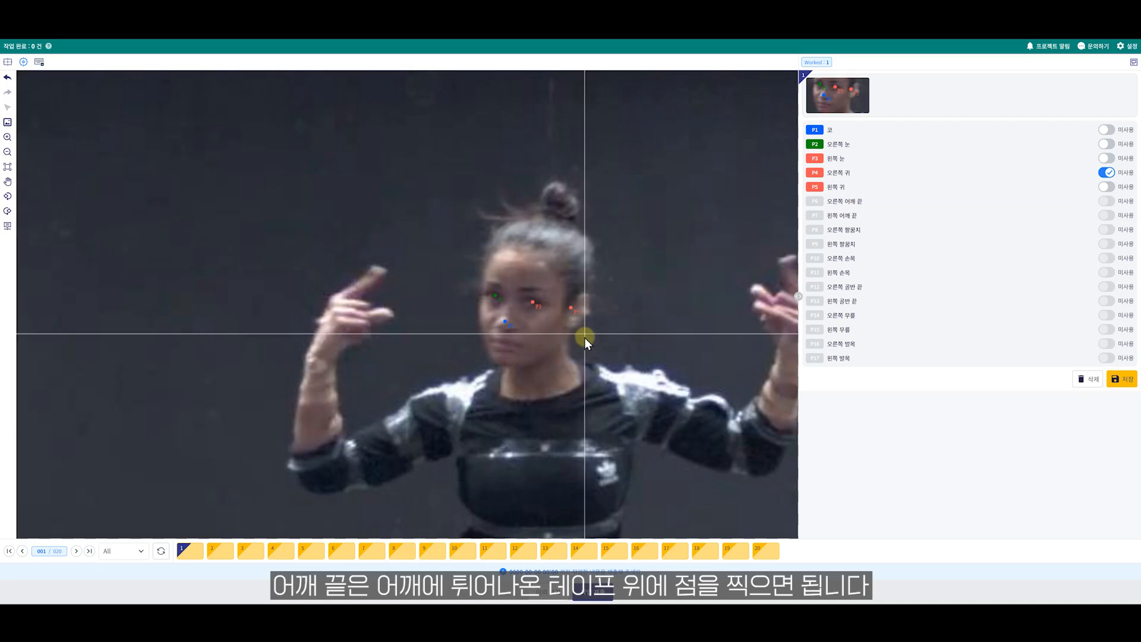
Place the shoulder-end points (P6, P7) on the raised shoulder tape and the elbow points (P8, P9) at the joint centers, right side first.
left_click(464, 379)
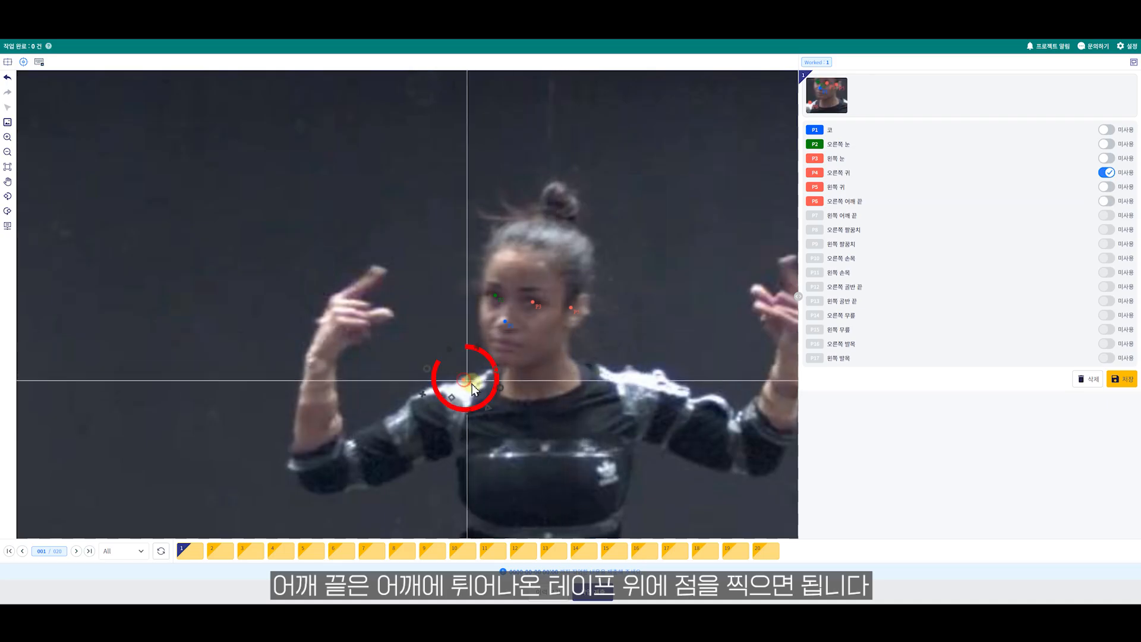
left_click(630, 369)
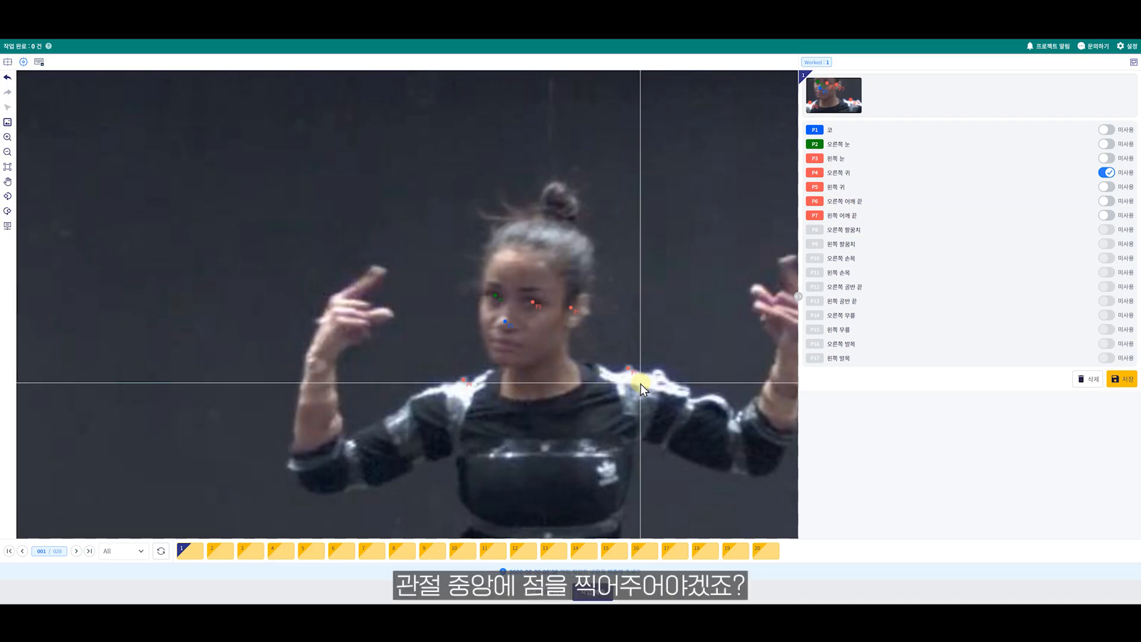
left_click(341, 470)
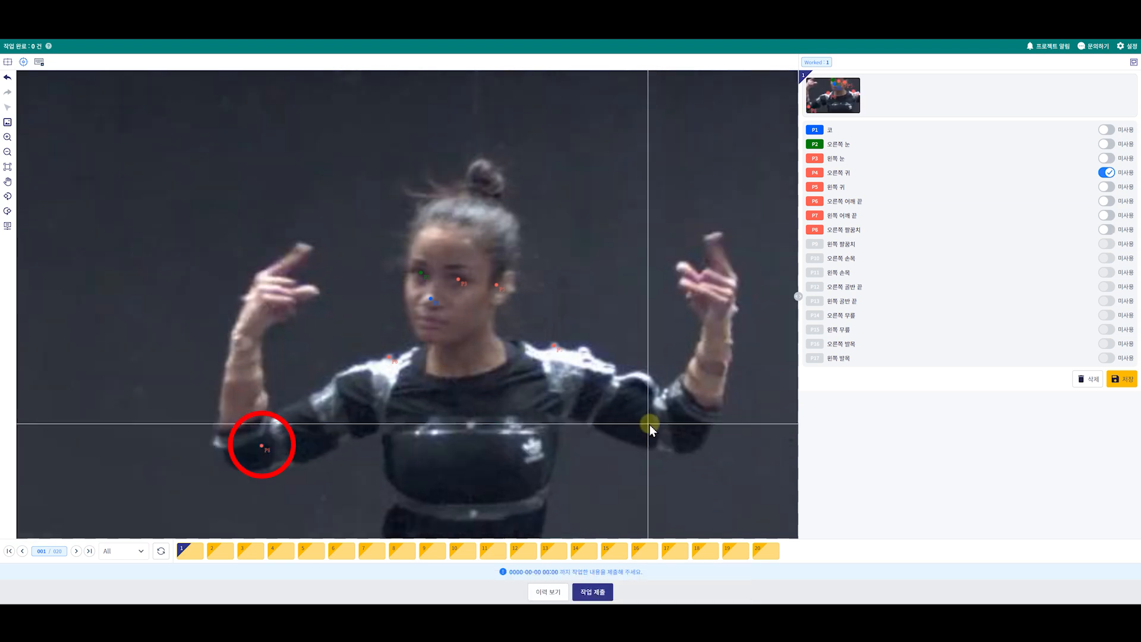
left_click(672, 421)
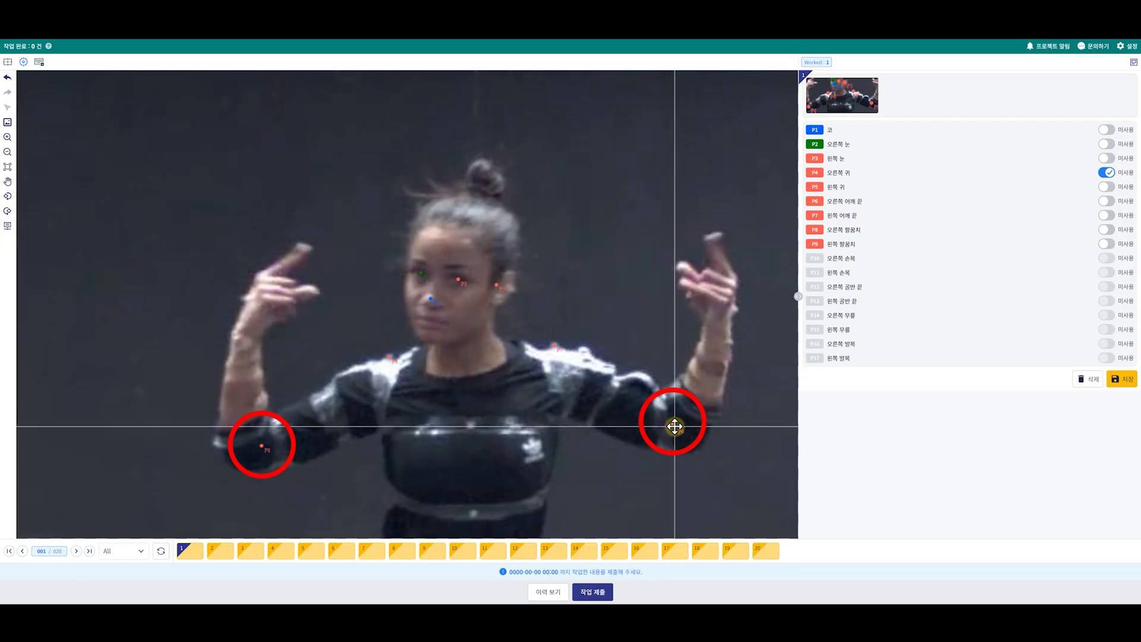
Place the wrist points (P10, P11) at the joint centers and the pelvis-end points (P12, P13) by the hip tape, right side first.
left_click(249, 327)
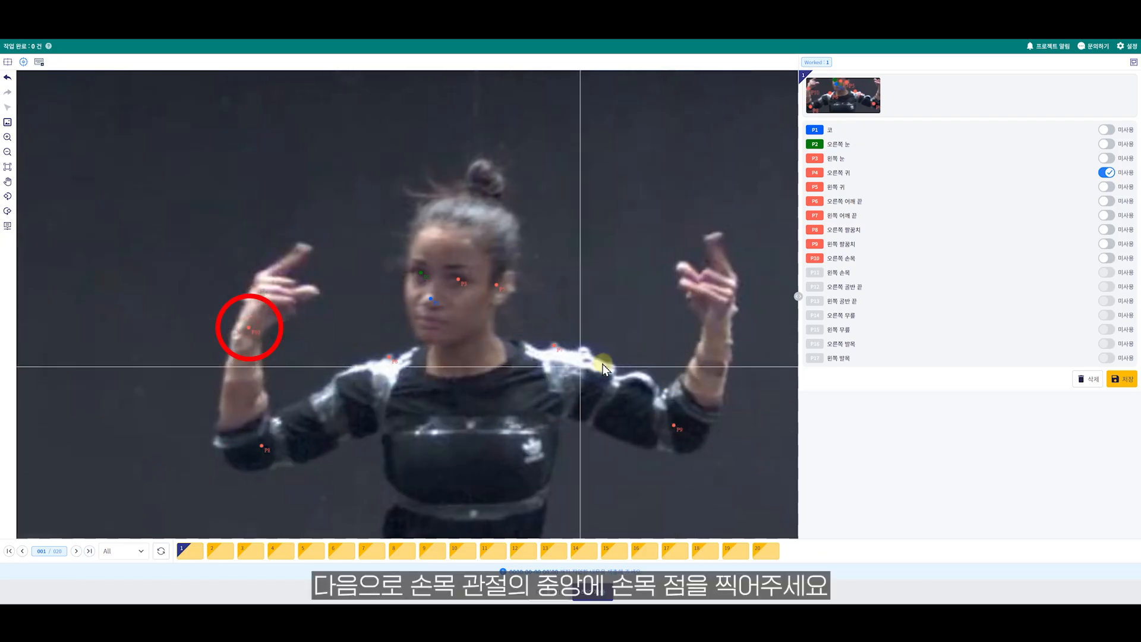
left_click(714, 322)
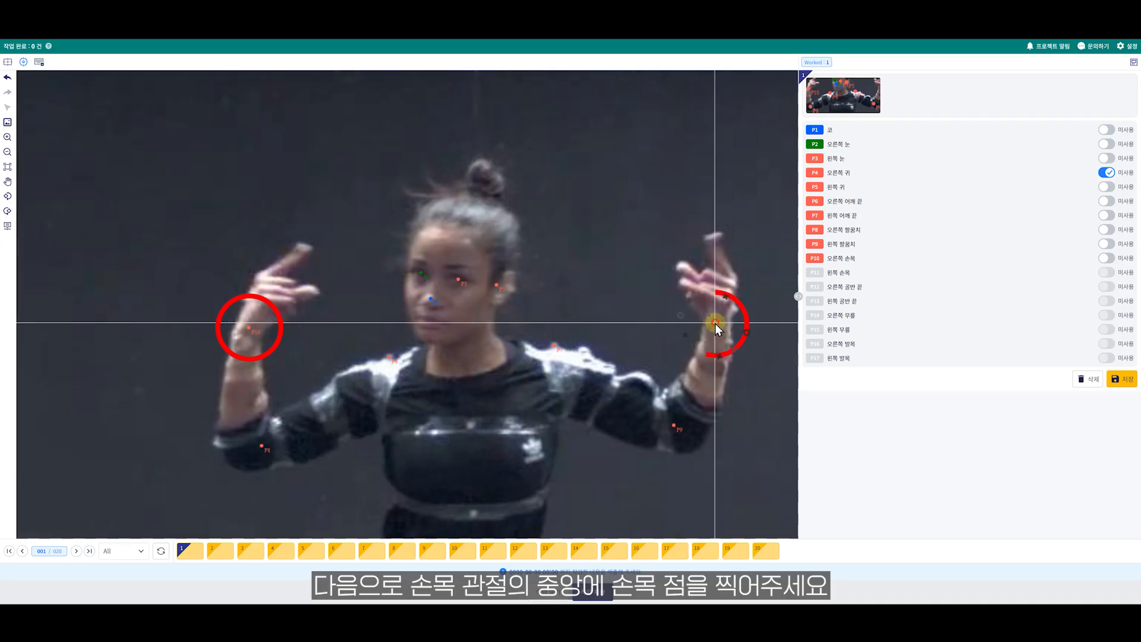
left_click_drag(568, 434, 632, 206)
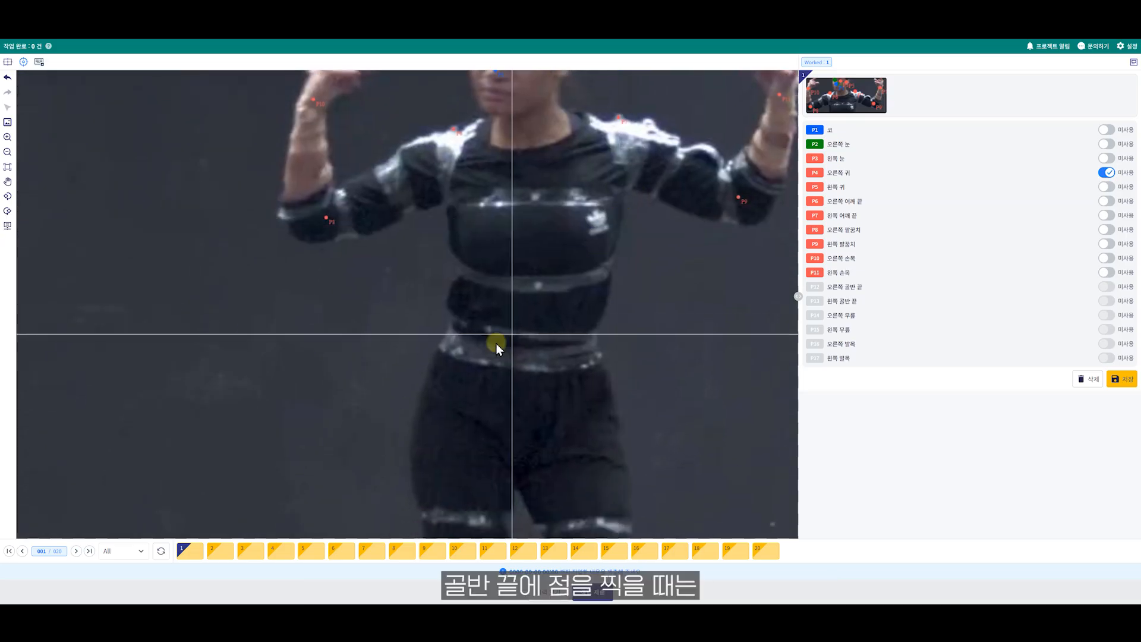
left_click(437, 348)
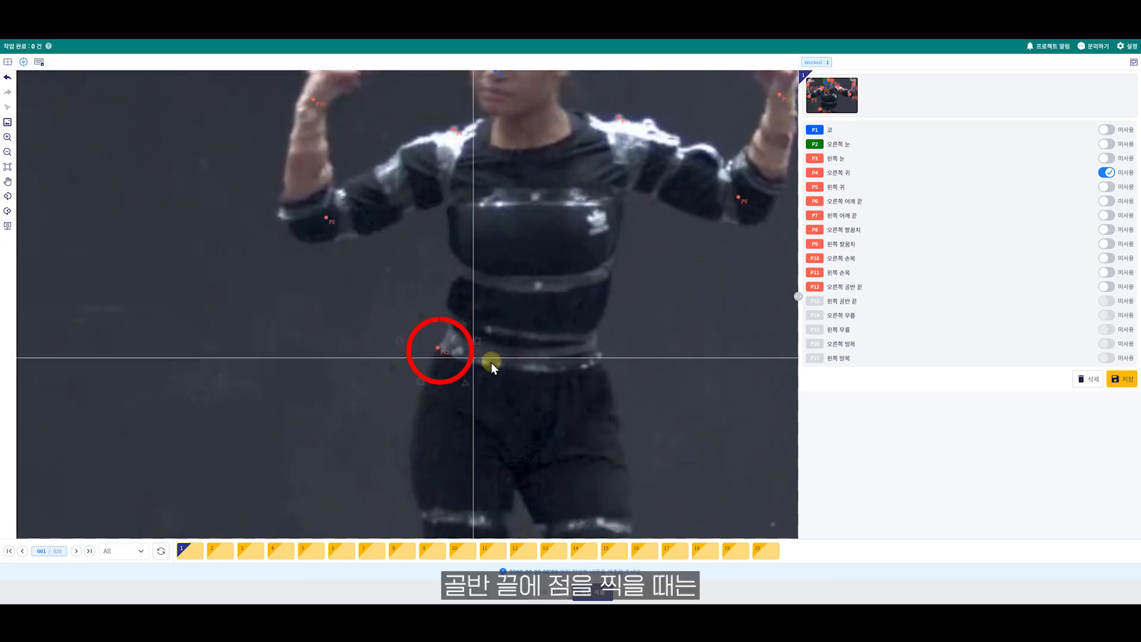
left_click(604, 358)
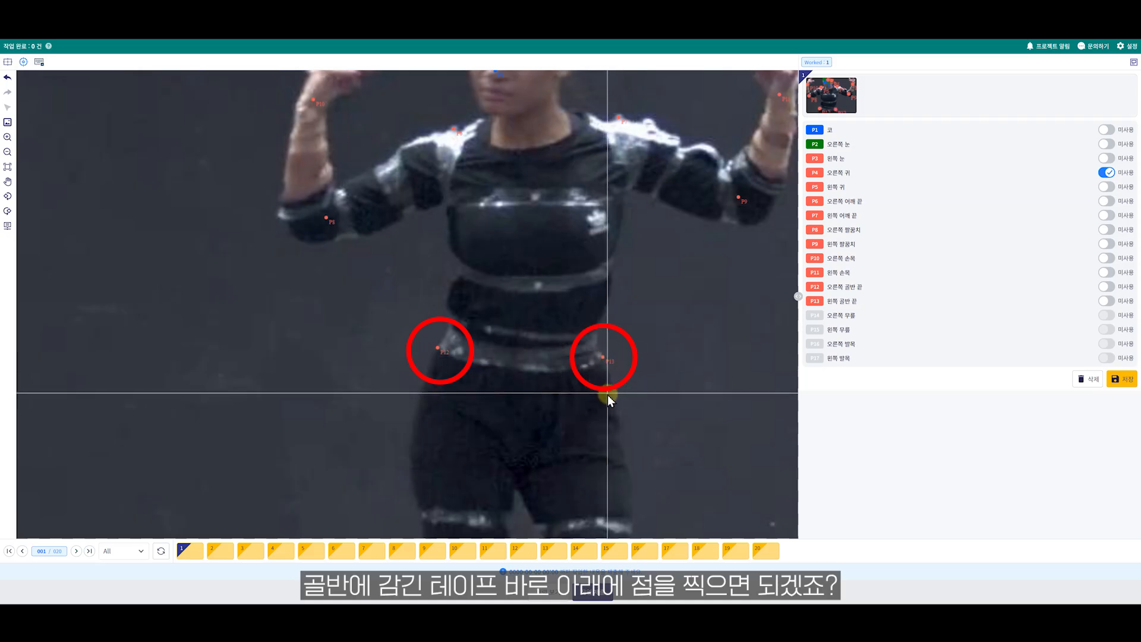
Place the right and left knee points (P14, P15) on the marks on the knee tape and fine-tune the right one.
left_click_drag(606, 382, 609, 183)
left_click(483, 393)
left_click(603, 394)
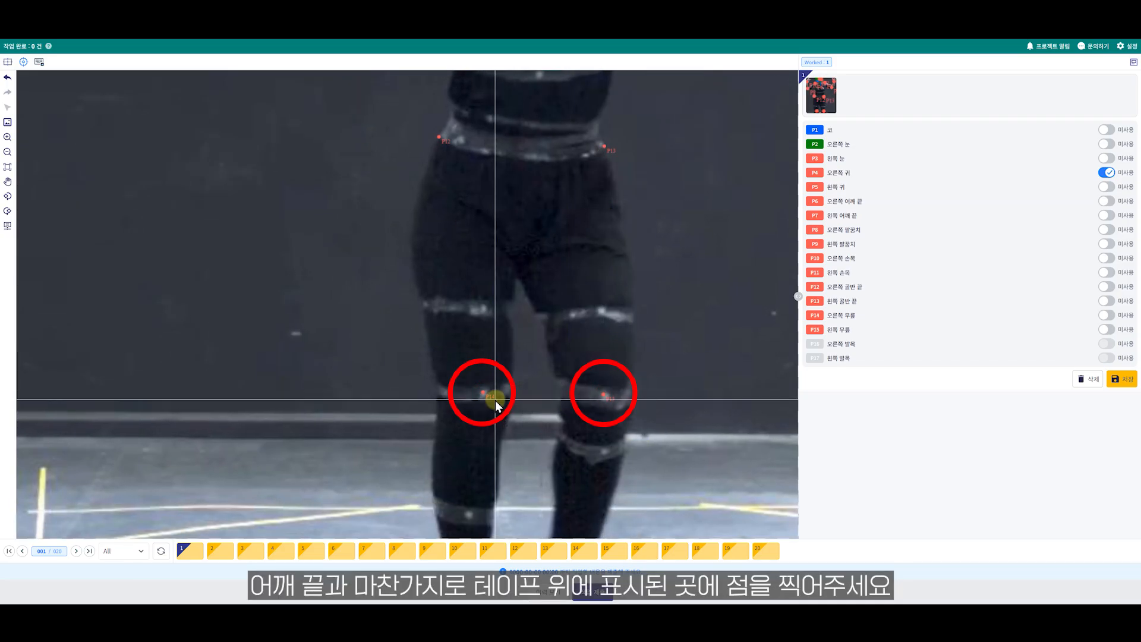
left_click_drag(482, 392, 484, 393)
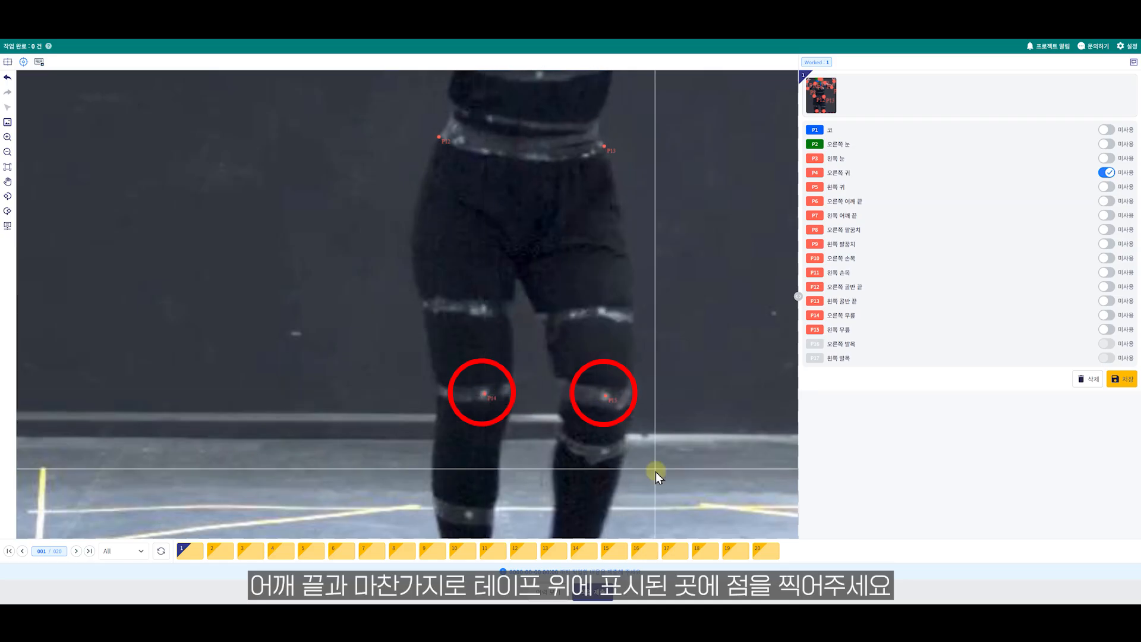
Place the right and left ankle points (P16, P17) at the center of the shoelace knots and save frame 1's keypoints.
left_click_drag(654, 468, 654, 300)
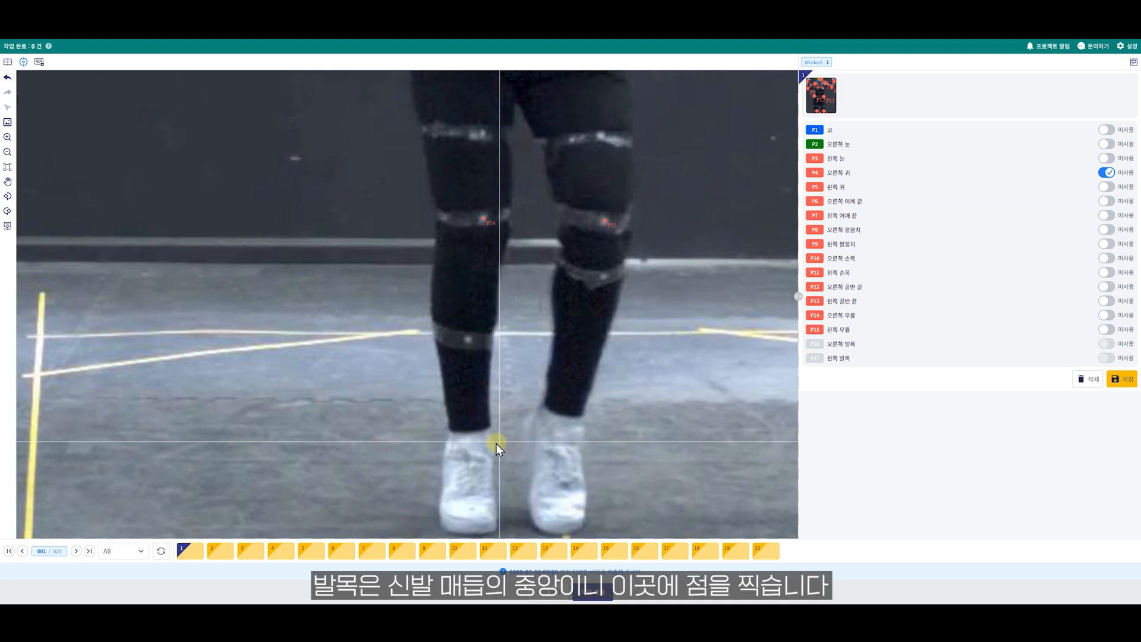
left_click(473, 453)
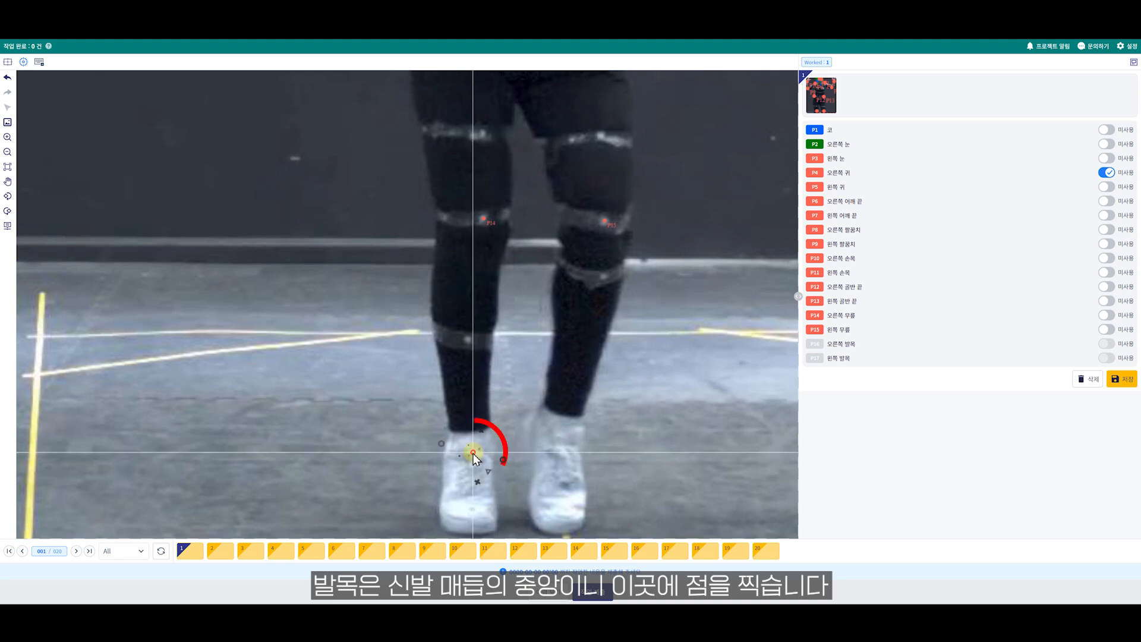
left_click(559, 446)
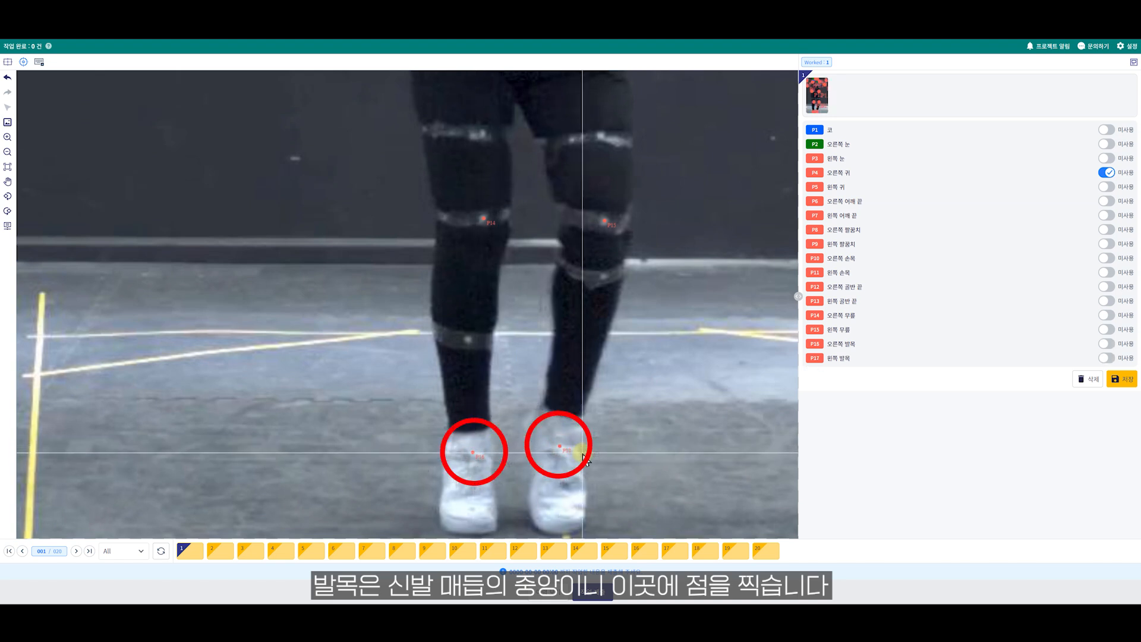
scroll(583, 454, "down", 8)
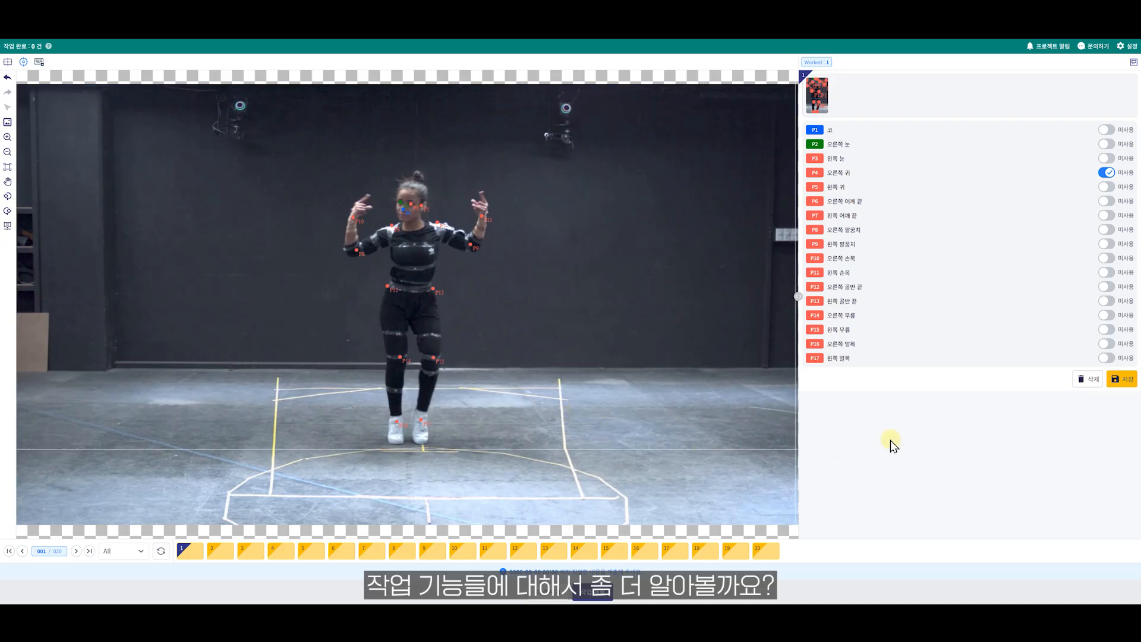
left_click(1123, 383)
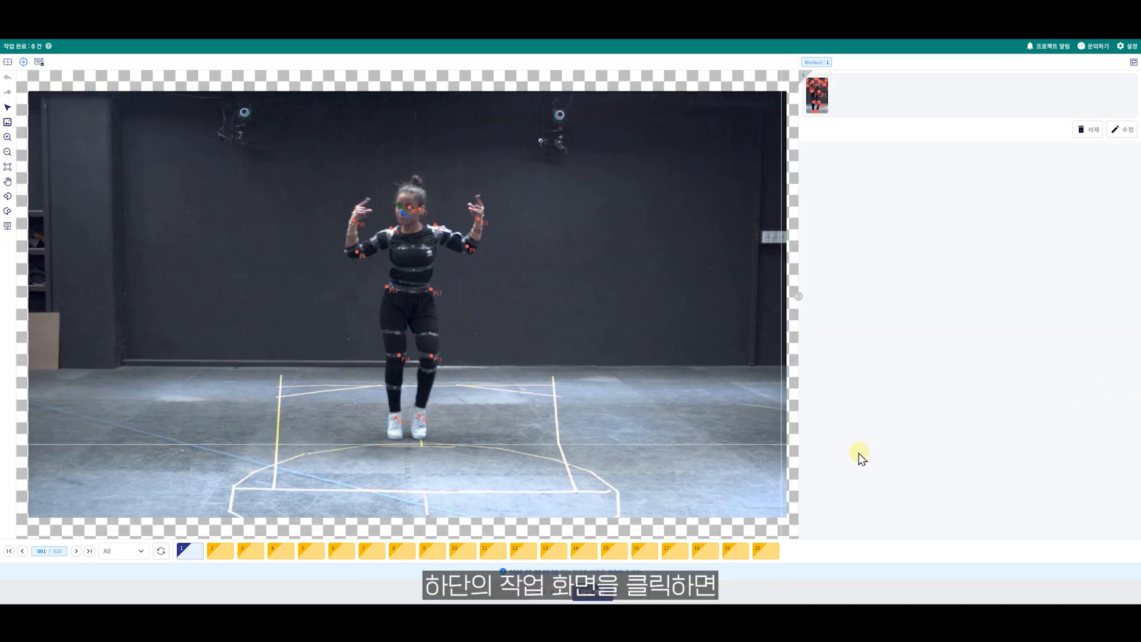
Browse the work frames one by one from frame 2 to frame 12 to examine the dancer's motion.
left_click(229, 553)
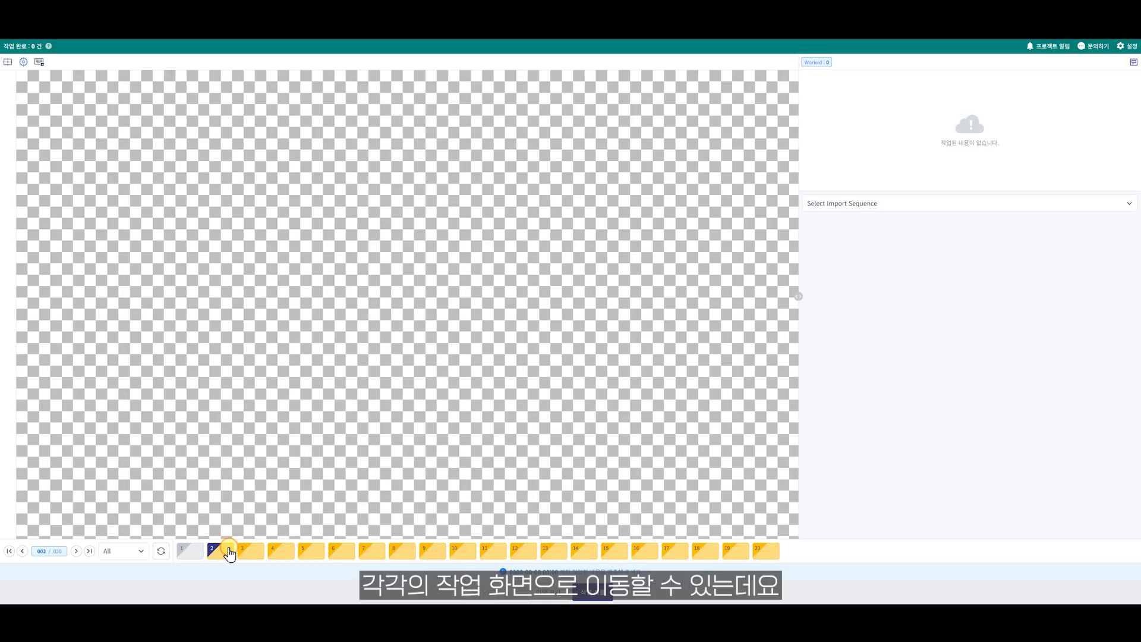
left_click(257, 552)
left_click(282, 554)
left_click(310, 553)
left_click(343, 554)
left_click(380, 553)
left_click(402, 552)
left_click(432, 553)
left_click(460, 551)
left_click(496, 554)
left_click(523, 554)
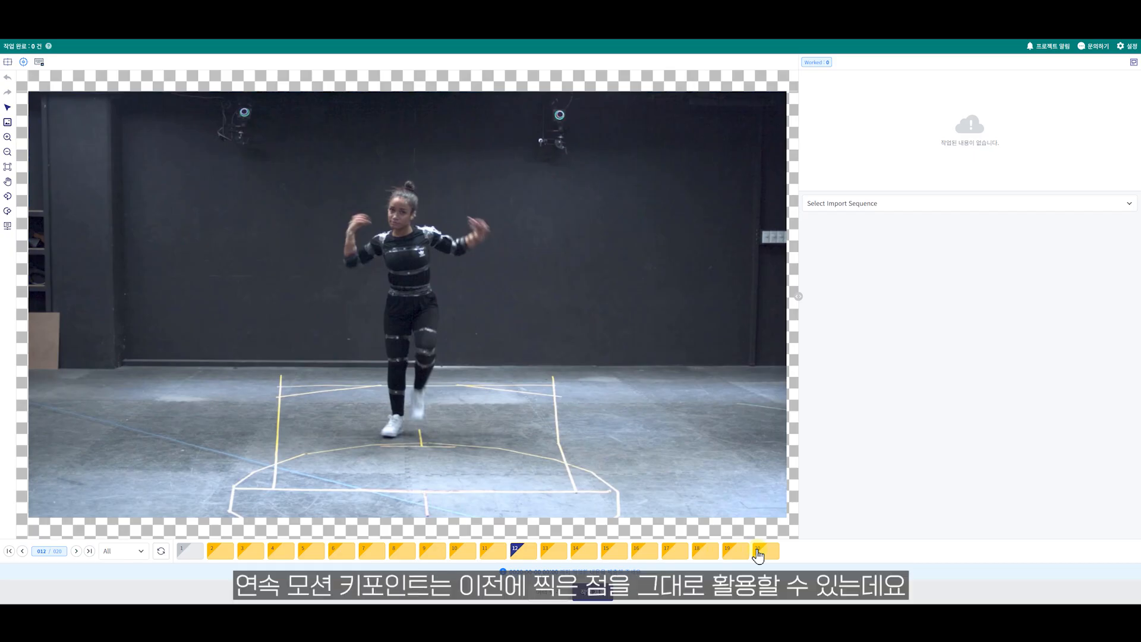
Return to frame 2 and import the keypoints already placed in frame 1 into it.
left_click(217, 550)
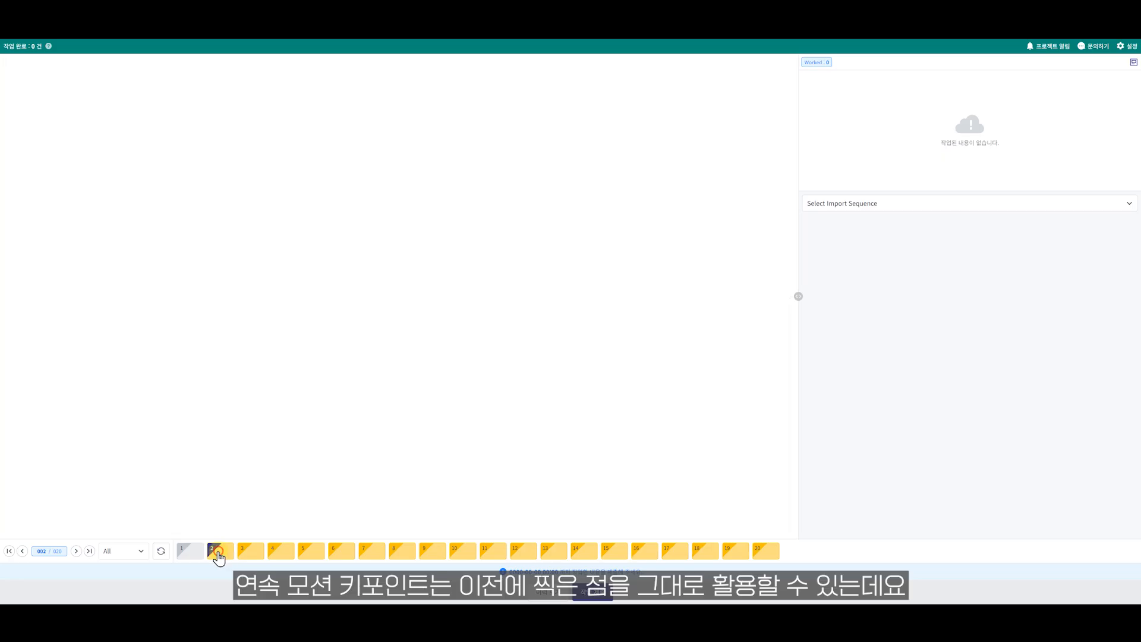
left_click(855, 205)
left_click(849, 226)
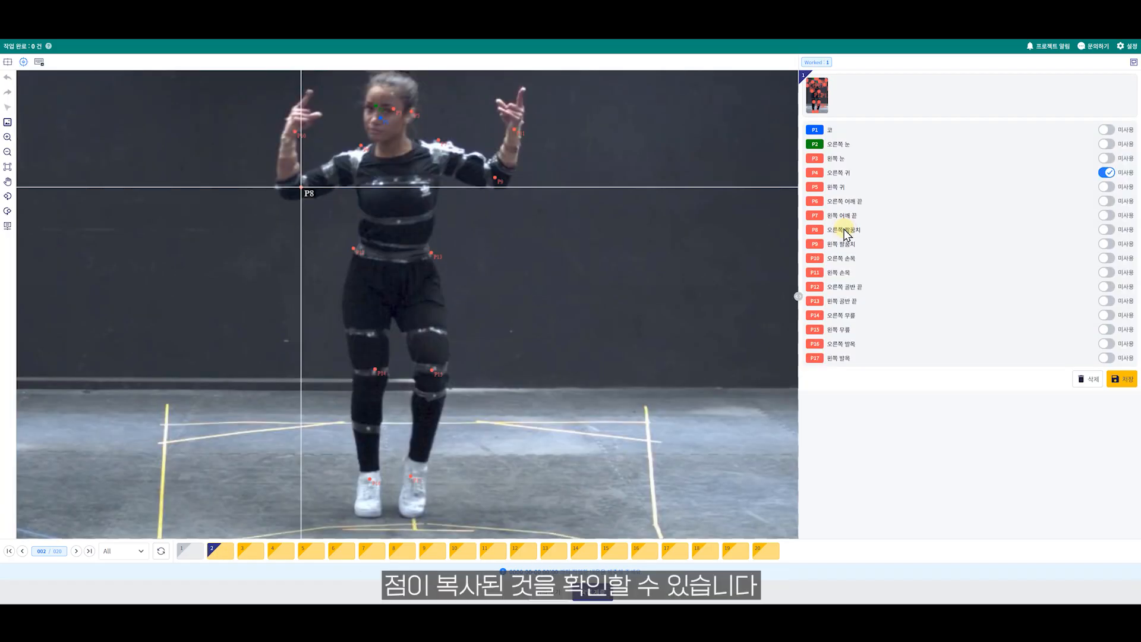
scroll(507, 247, "up", 5)
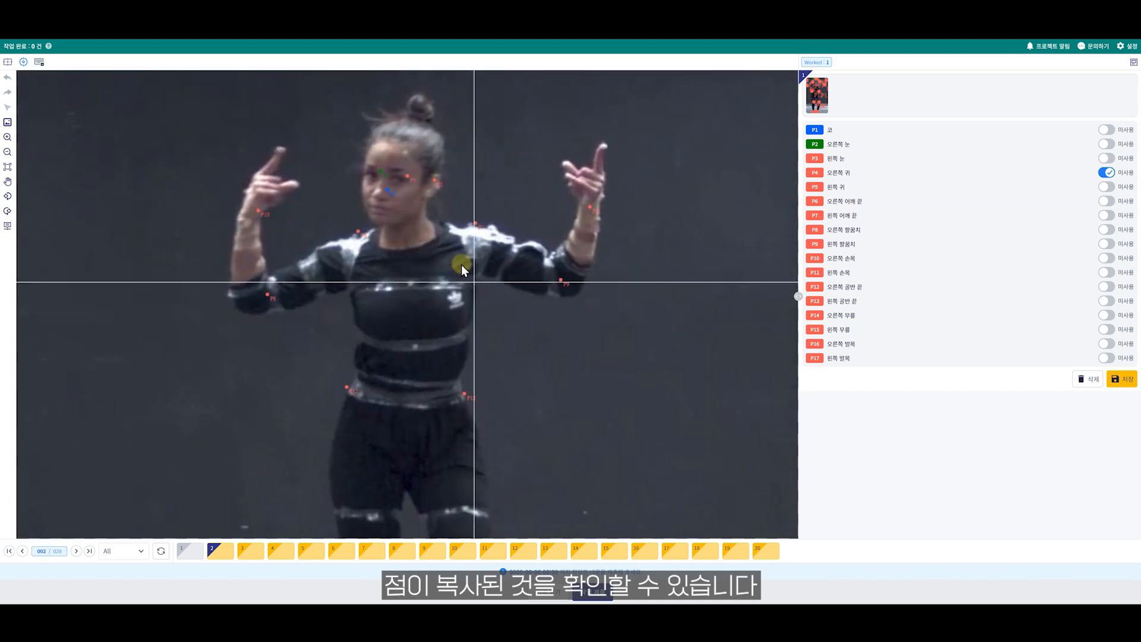
Correct the misplaced upper-body points in frame 2: left shoulder (P7), right elbow (P8), left wrist (P11) and left elbow (P9).
scroll(461, 265, "up", 3)
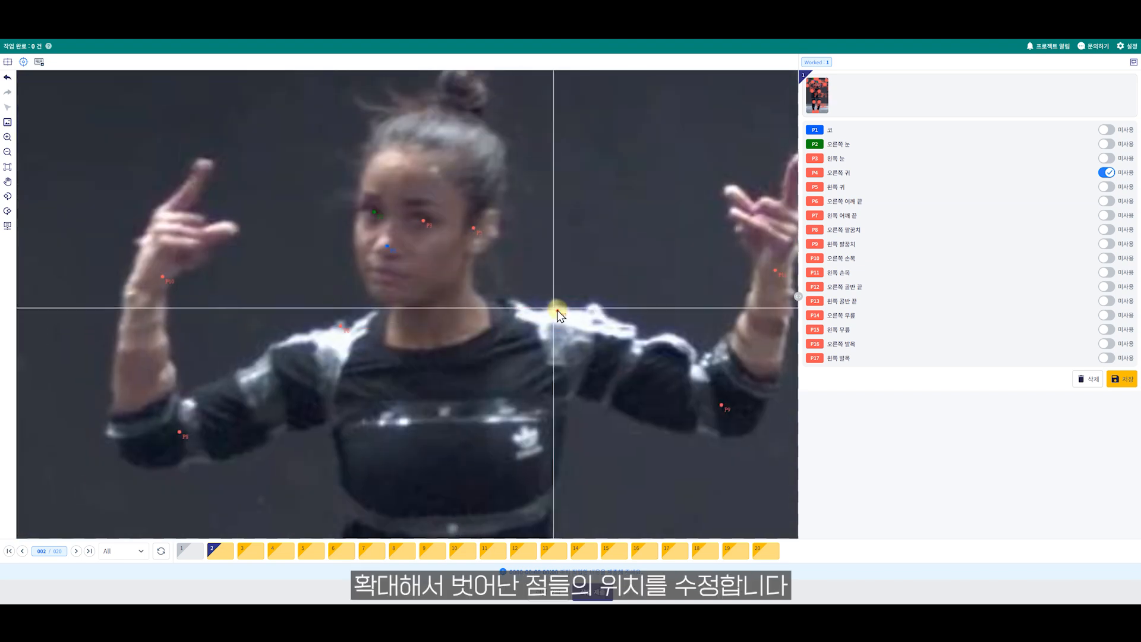
left_click_drag(557, 311, 553, 304)
left_click_drag(554, 304, 567, 240)
left_click_drag(192, 368, 181, 368)
left_click_drag(452, 356, 293, 345)
left_click_drag(628, 196, 625, 204)
left_click_drag(575, 330, 576, 320)
Move the left ankle point (P17) onto the center of the shoelace knot and save frame 2's keypoints.
left_click_drag(446, 511, 615, 139)
left_click_drag(606, 416, 606, 274)
left_click_drag(565, 446, 554, 264)
left_click_drag(499, 453, 516, 445)
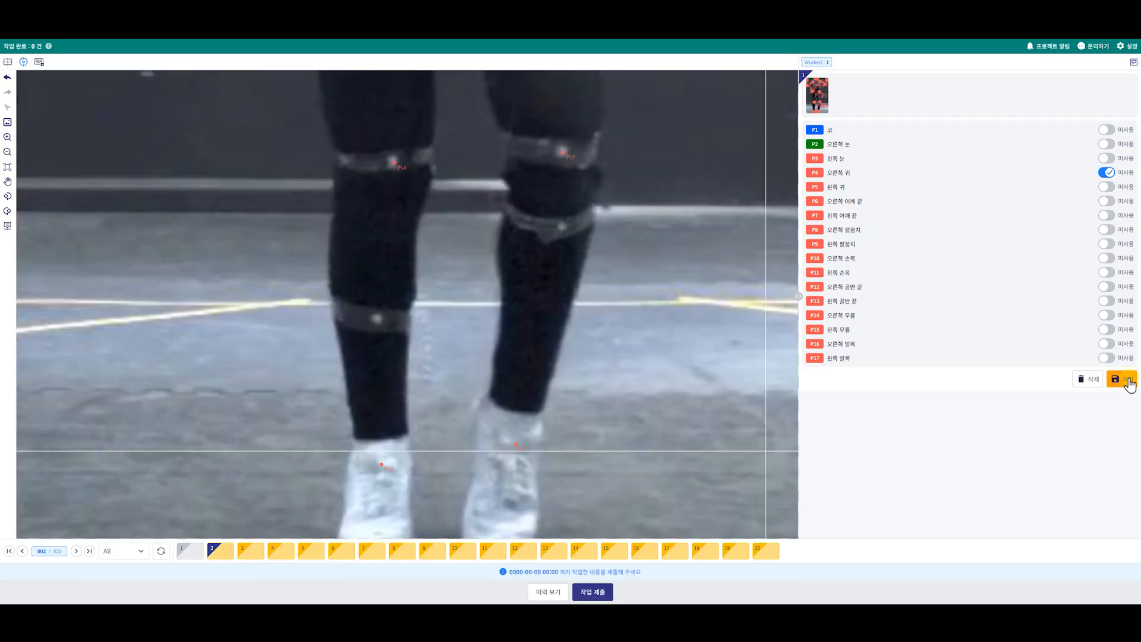
left_click(1128, 380)
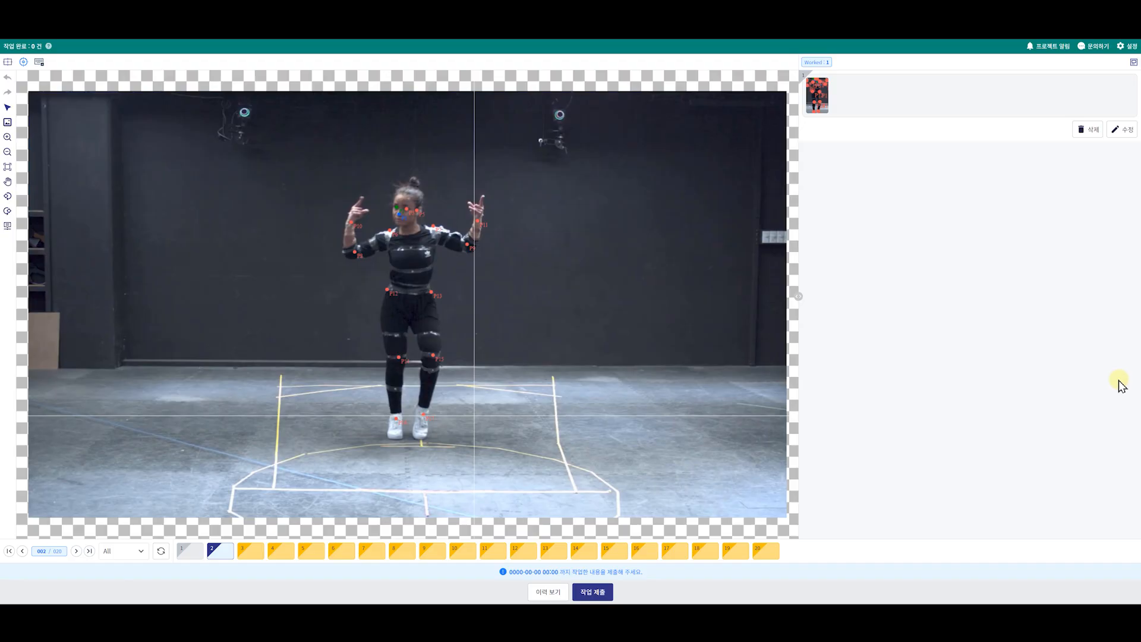
Open frame 3 and place the nose, eye and ear points (P1 to P5) from scratch, marking the right ear (P4) as unused.
left_click(251, 549)
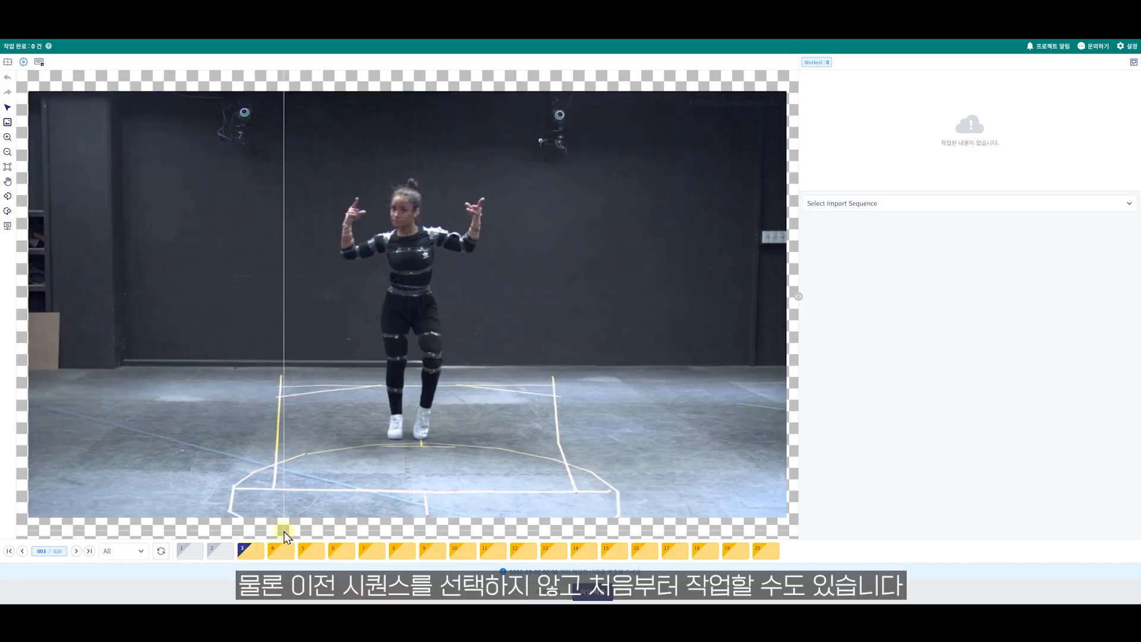
scroll(395, 210, "up", 10)
left_click(415, 321)
left_click(395, 225)
left_click(530, 245)
scroll(522, 301, "down", 5)
scroll(476, 369, "up", 2)
left_click(468, 278)
left_click(1101, 172)
left_click(614, 290)
Place the shoulder, elbow and wrist points (P6 to P11) on both of the dancer's arms in frame 3.
scroll(631, 336, "down", 2)
left_click(491, 396)
left_click(699, 373)
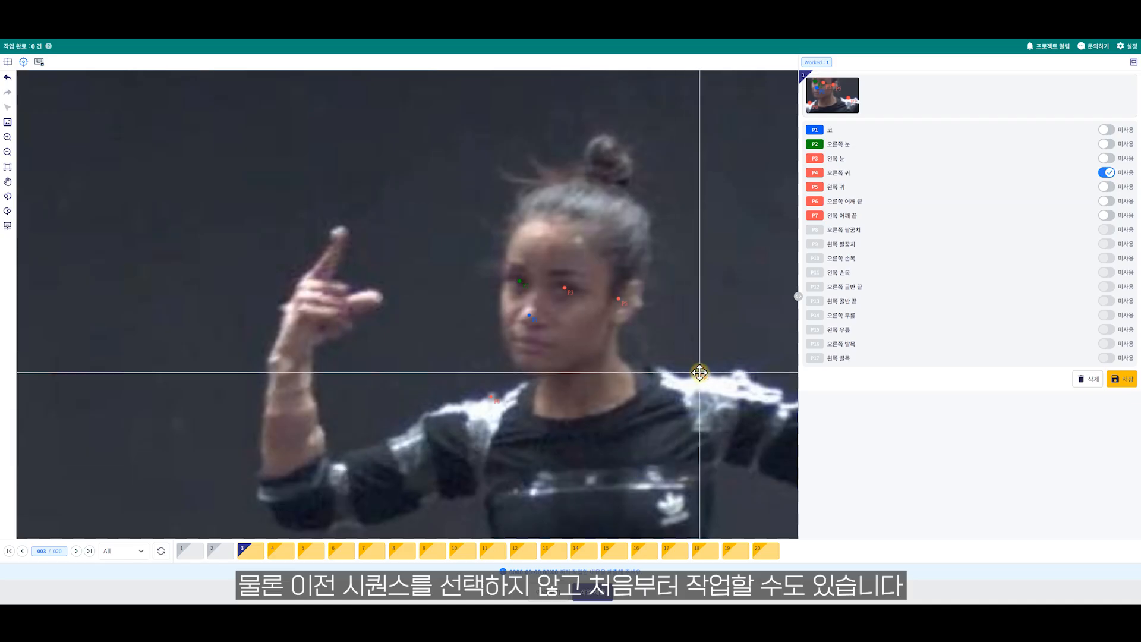
left_click_drag(410, 483, 415, 372)
left_click(331, 386)
scroll(440, 400, "down", 2)
left_click_drag(784, 383, 583, 356)
left_click(574, 329)
left_click(132, 241)
left_click(615, 234)
Place the hip, knee and ankle points (P12 to P17) in frame 3 and save its keypoints.
left_click_drag(280, 507, 301, 305)
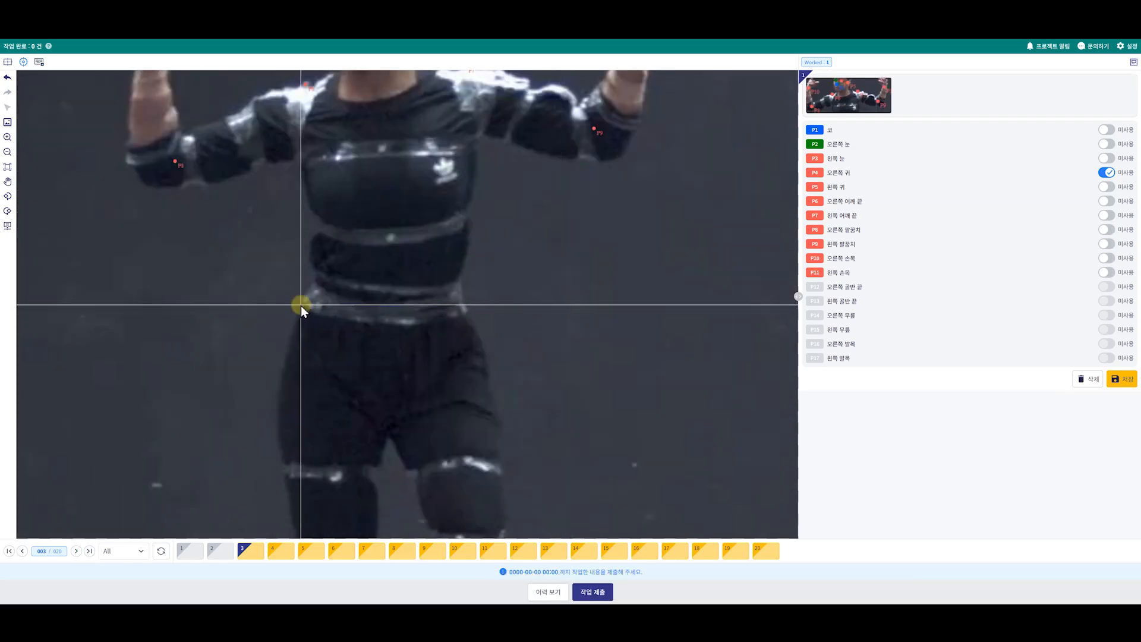
left_click(300, 305)
left_click(465, 311)
left_click(354, 350)
left_click(486, 337)
left_click_drag(493, 366, 496, 281)
left_click(340, 395)
left_click(447, 383)
left_click(1121, 379)
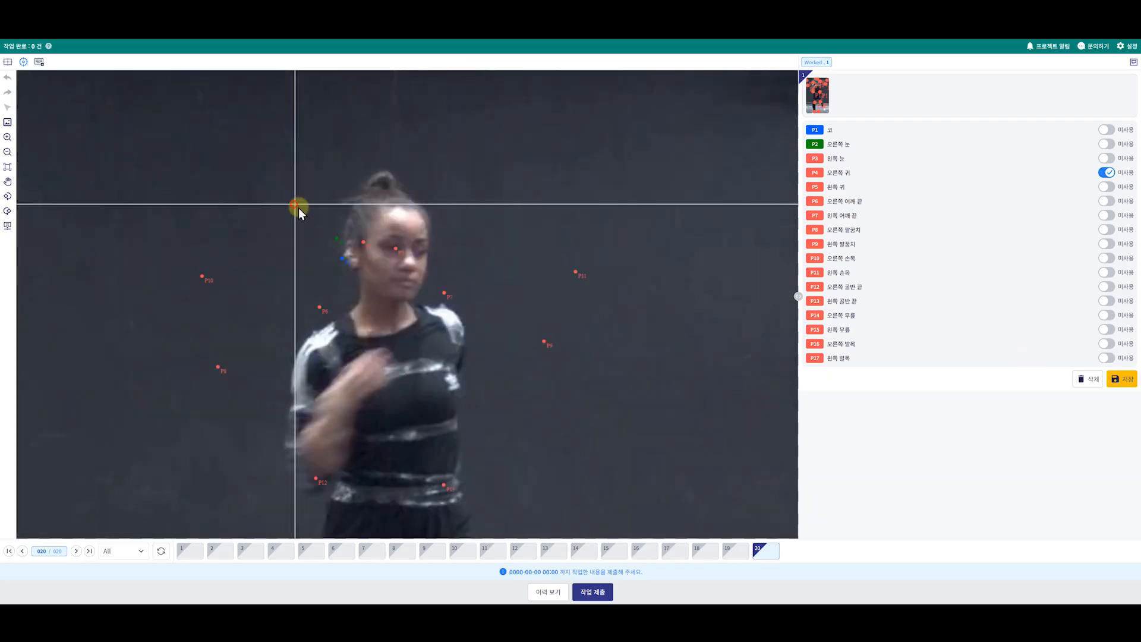
Fit frame 20's face and shoulder points to the turned dancer, re-enabling the right ear (P4) and marking the left ear (P5) as unused.
left_click_drag(294, 204, 435, 276)
left_click_drag(336, 238, 412, 262)
left_click(1105, 172)
left_click(1106, 187)
left_click_drag(293, 287, 440, 320)
left_click_drag(440, 320, 443, 305)
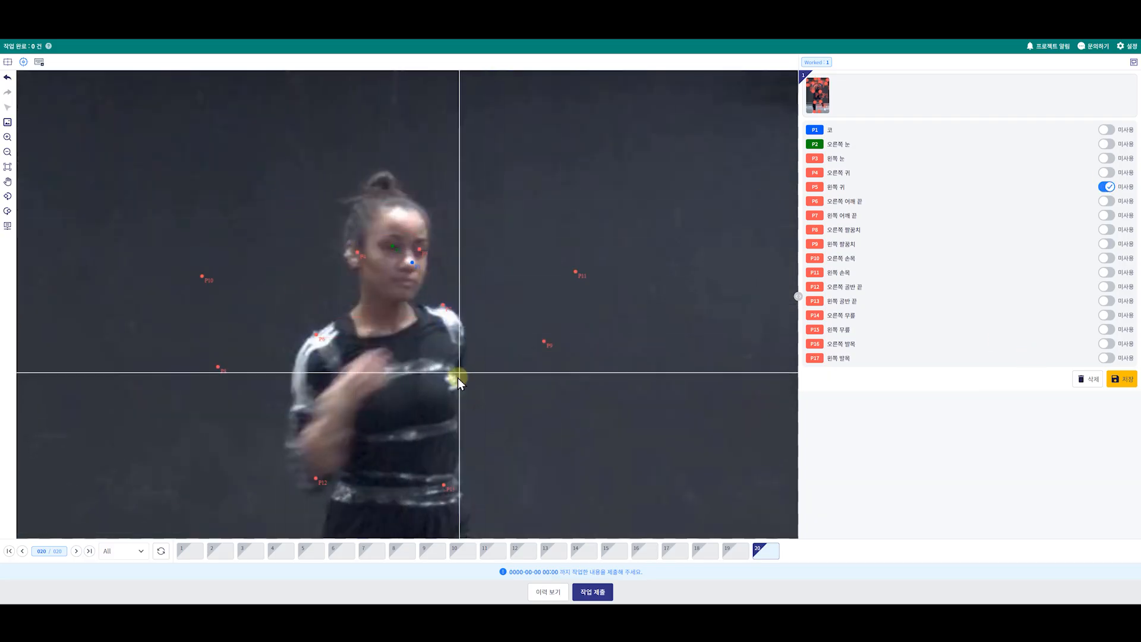
Move frame 20's arm and hip points onto the dancer's body and mark the left wrist (P11) as unused.
left_click_drag(460, 373, 474, 288)
left_click_drag(331, 394, 344, 420)
left_click_drag(199, 176, 251, 298)
left_click_drag(232, 258, 319, 379)
left_click_drag(303, 312, 355, 320)
left_click(1108, 244)
left_click(1106, 272)
Move frame 20's misplaced leg points onto the dancer's legs.
scroll(475, 333, "down", 5)
left_click_drag(530, 411, 543, 318)
left_click_drag(409, 372, 392, 378)
Save frame 20's keypoints, submit the completed work and confirm the submission.
left_click(1122, 378)
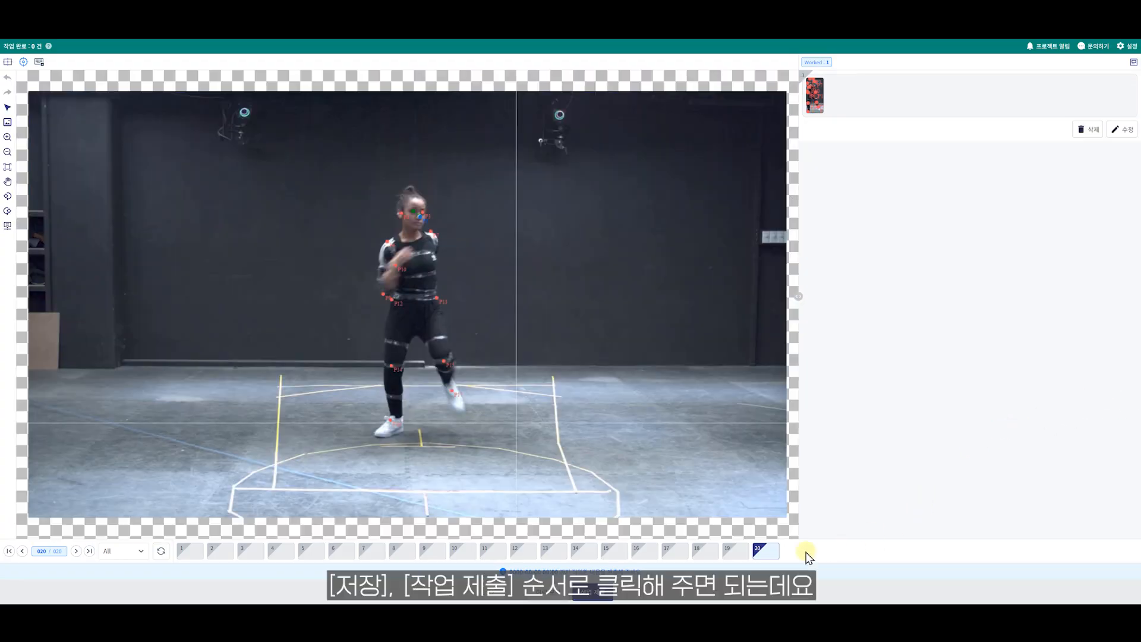
left_click(591, 592)
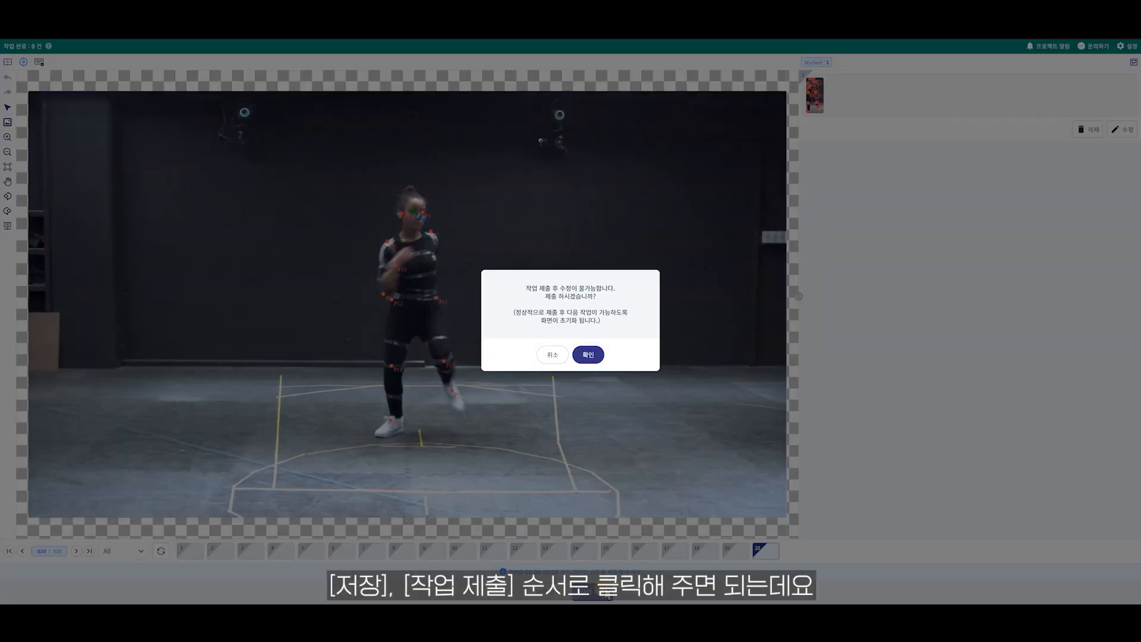
left_click(586, 355)
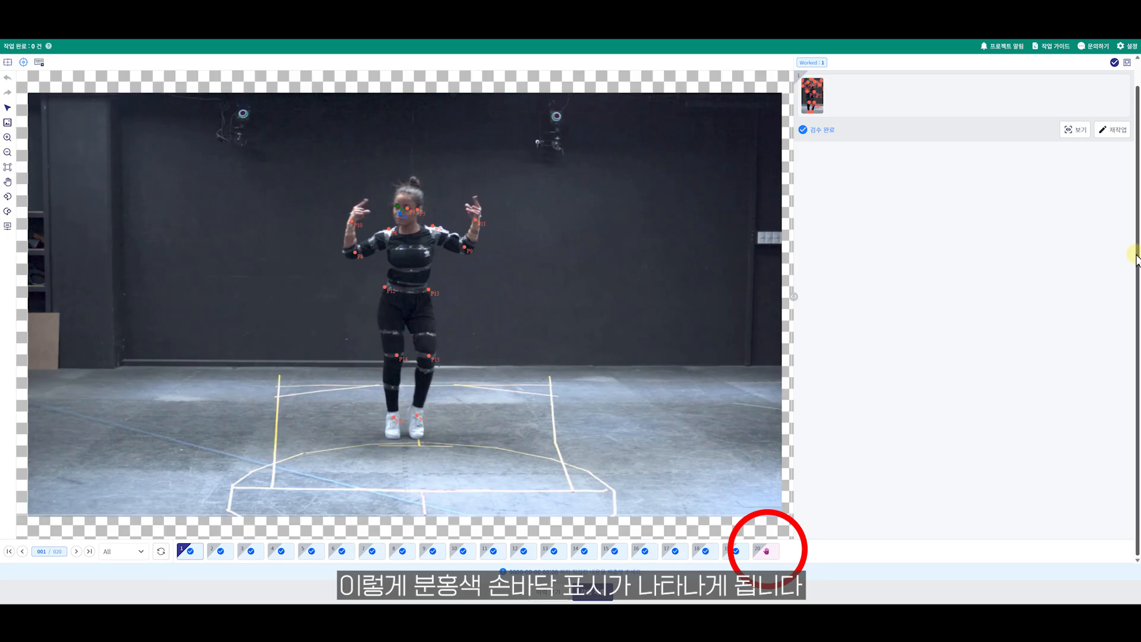
Open the rejected frame 20 and display its full rejection reason history.
left_click(766, 556)
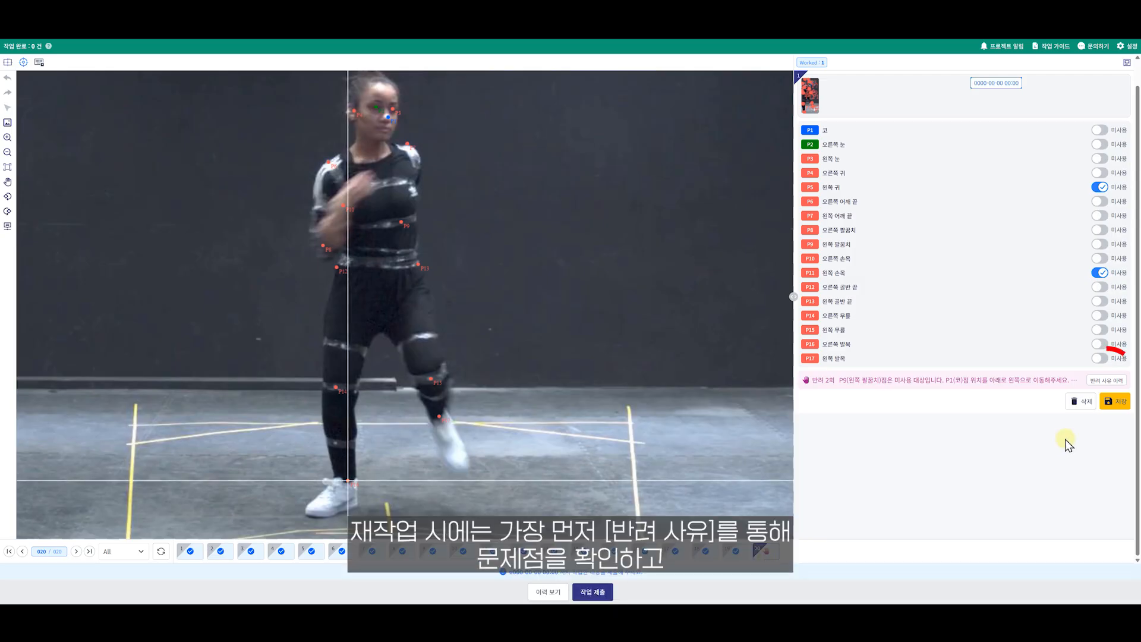
left_click(1098, 381)
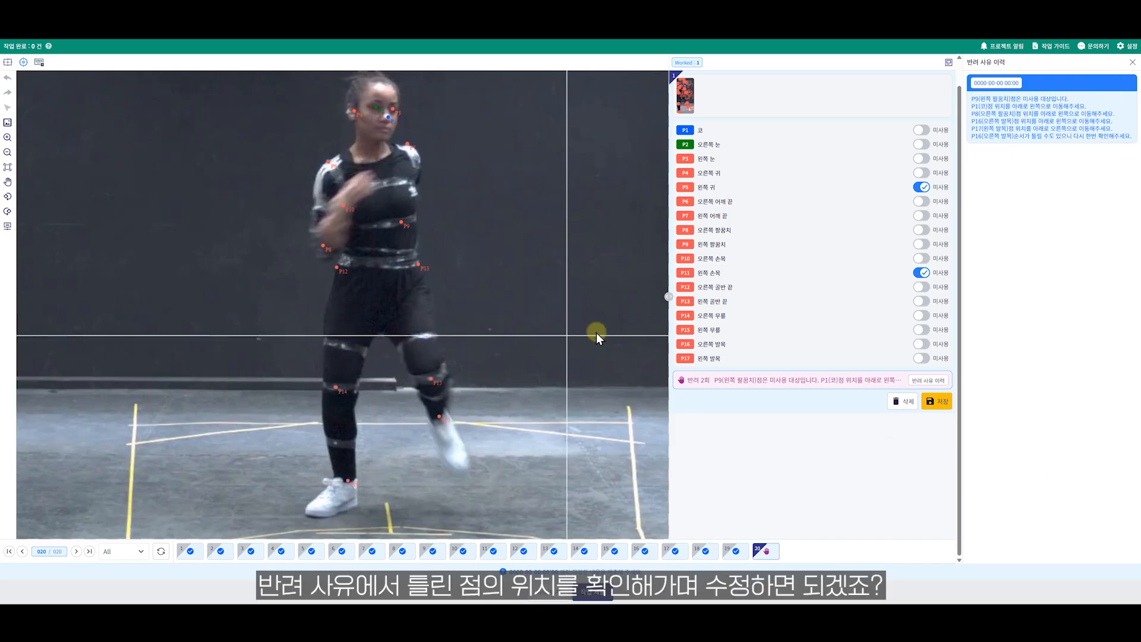
Mark the left elbow (P9) as unused and shift the nose (P1) and right elbow (P8) points slightly down and left.
left_click(921, 244)
scroll(382, 145, "up", 5)
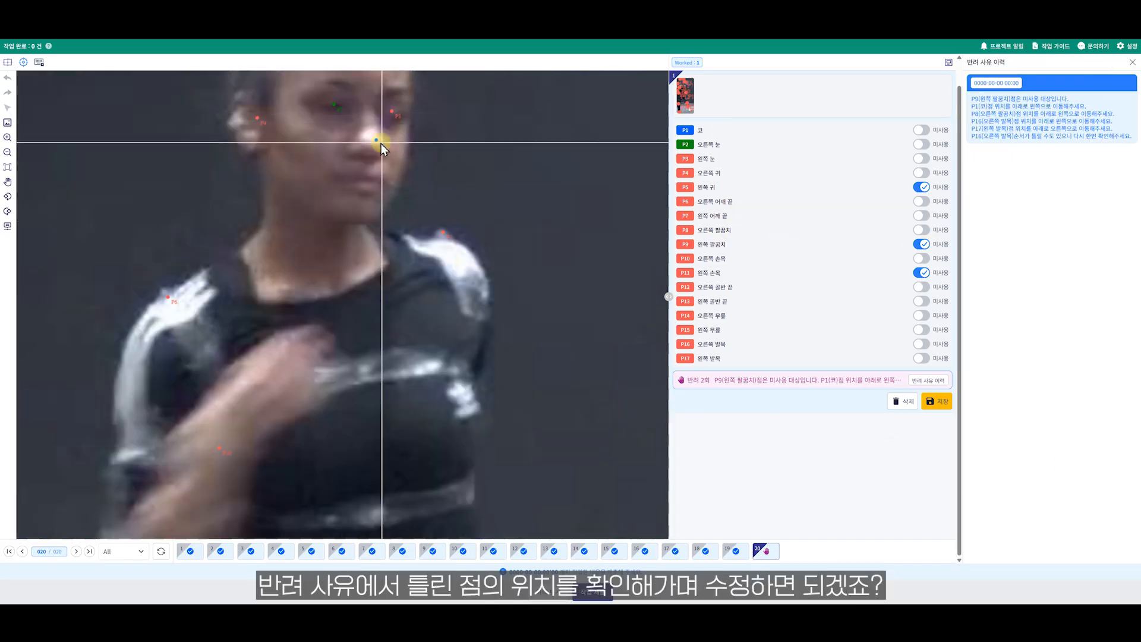
scroll(516, 231, "down", 5)
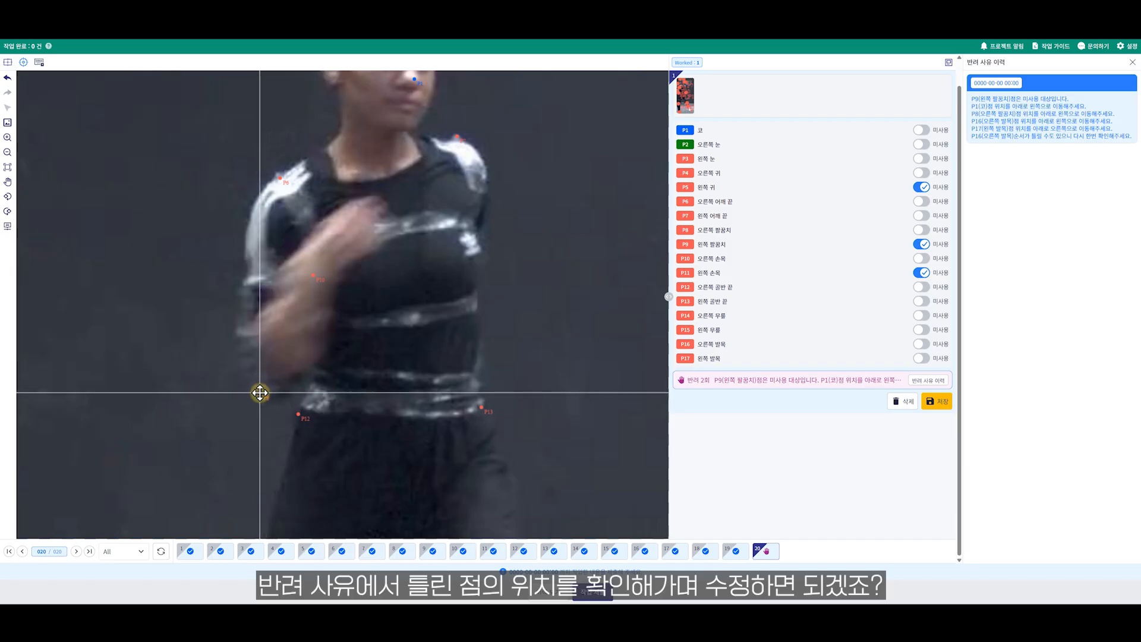
Shift the right ankle (P16) down and left and the left ankle (P17) down and right, and save the reworked frame 20.
scroll(523, 356, "up", 5)
left_click_drag(520, 377, 522, 166)
left_click_drag(324, 455, 297, 465)
left_click_drag(531, 311, 541, 341)
key("ctrl+s")
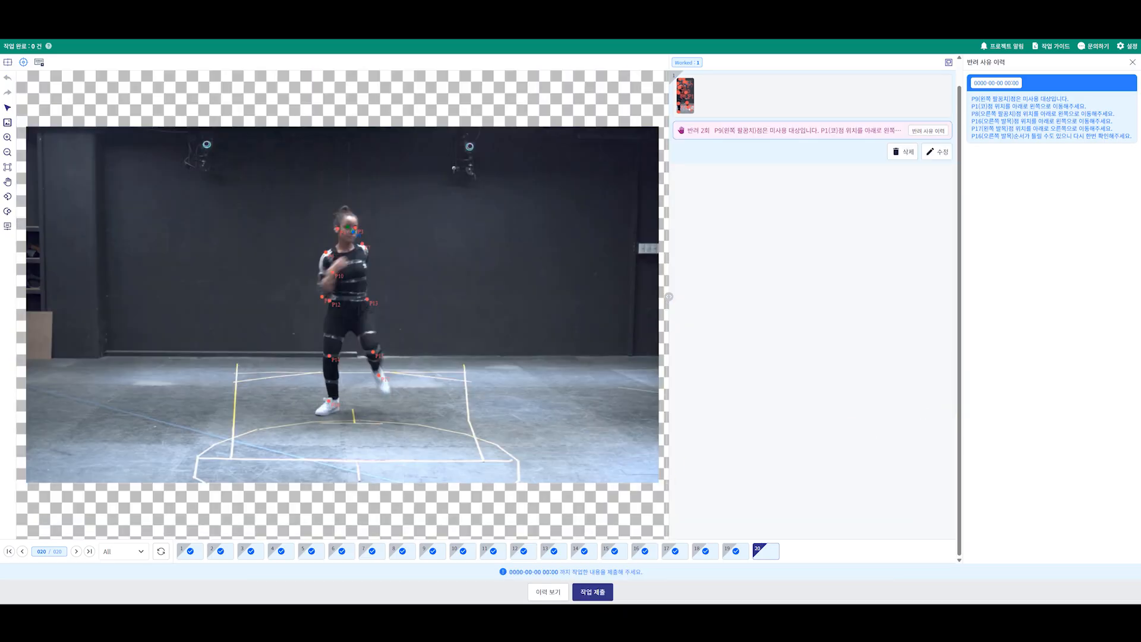
Open the answer sheet showing the correct keypoints for all 20 frames.
scroll(902, 404, "up", 2)
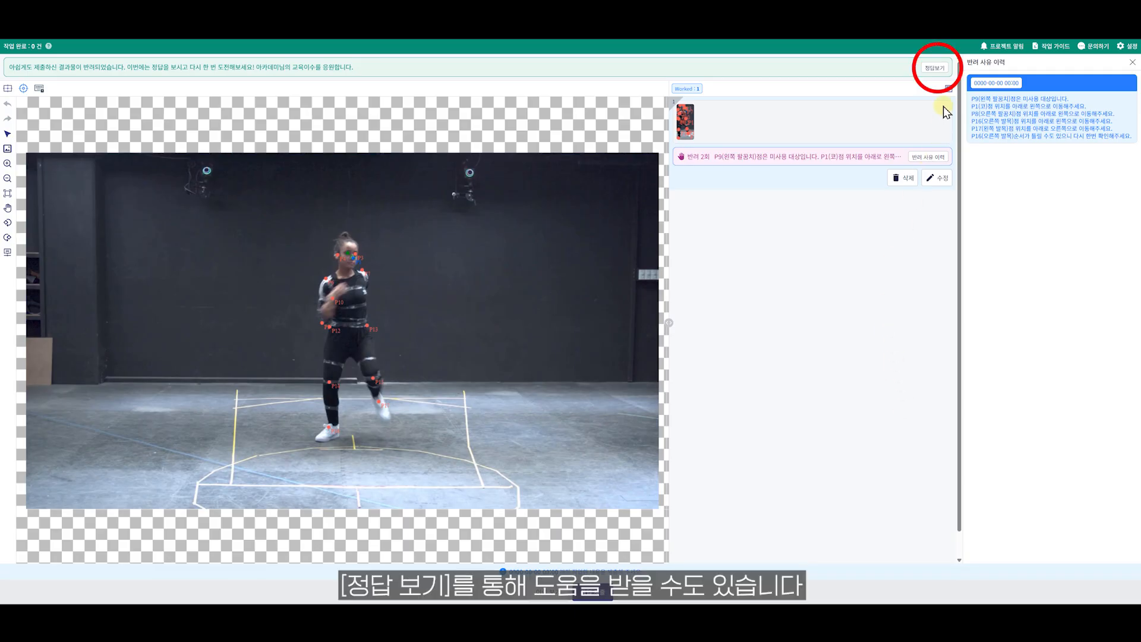
left_click(940, 69)
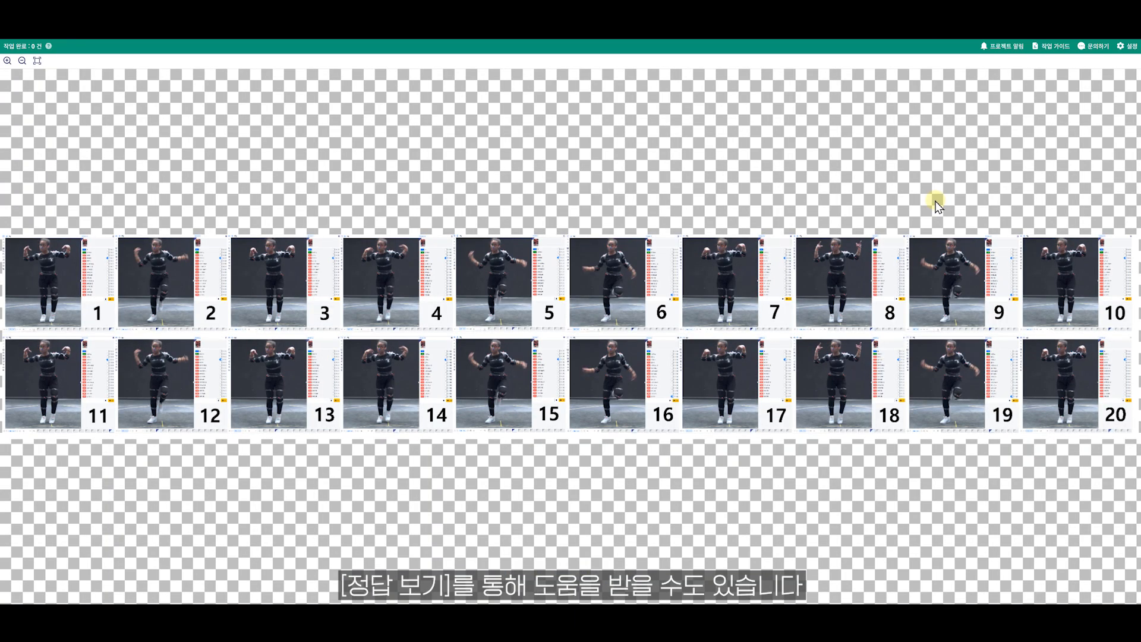